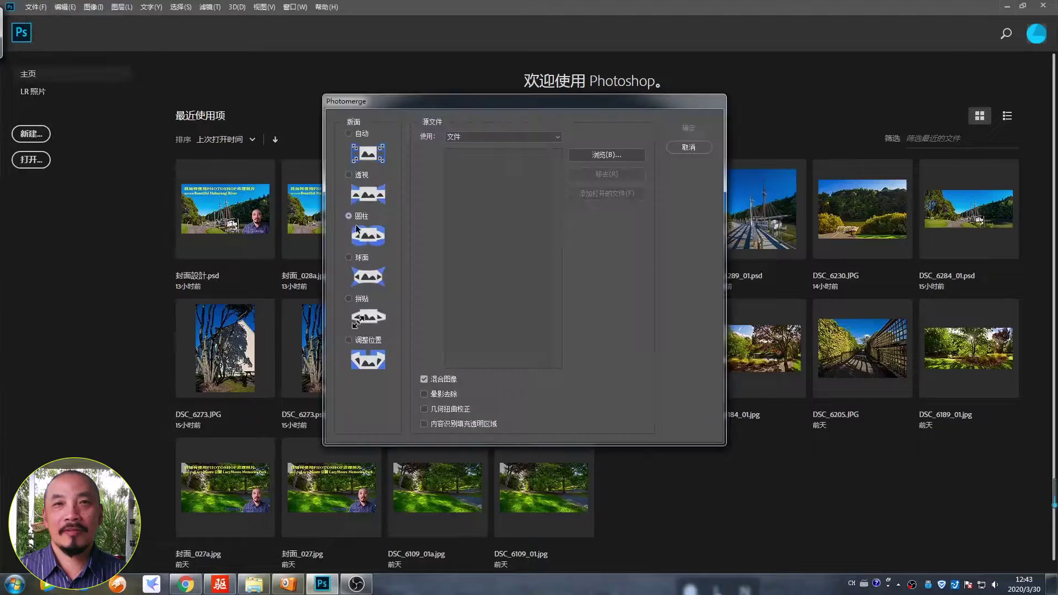
Browse Photomerge to the folder holding the five DSC_6207–DSC_6211 NEF photos
{"action": "left_click", "coordinate": [609, 154]}
{"action": "double_click", "coordinate": [473, 160]}
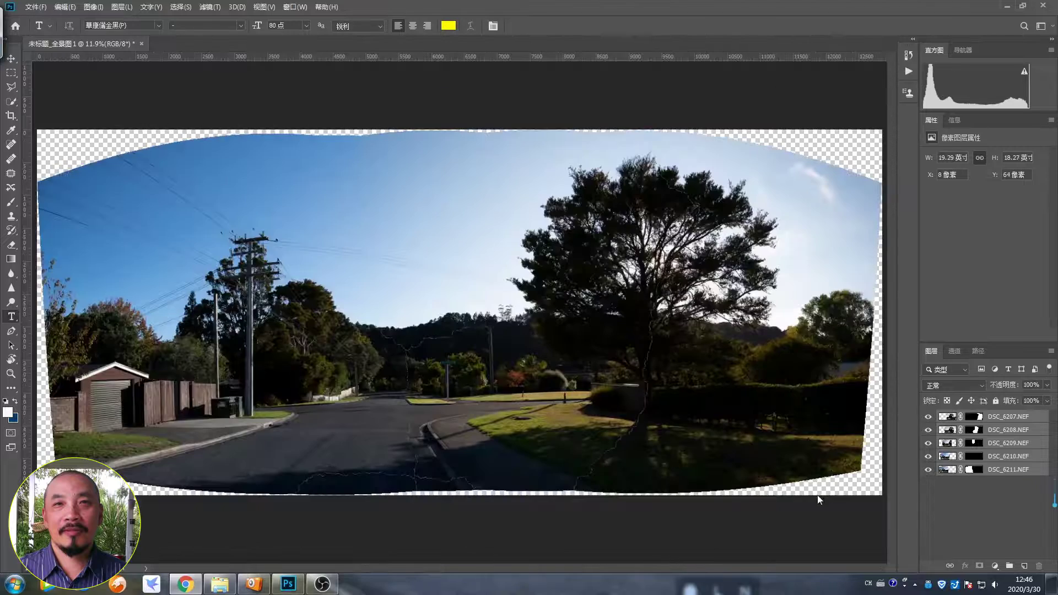
Stamp all visible layers into a merged 图层 1 above the five masked photo layers
{"action": "key", "text": "ctrl+shift+alt+e"}
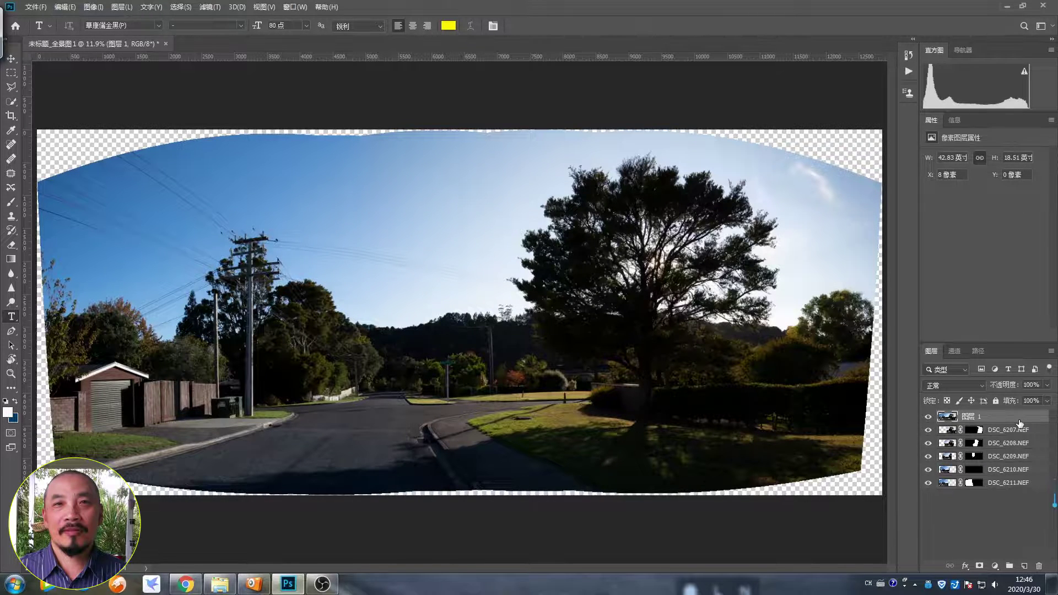
{"action": "left_click", "coordinate": [65, 8]}
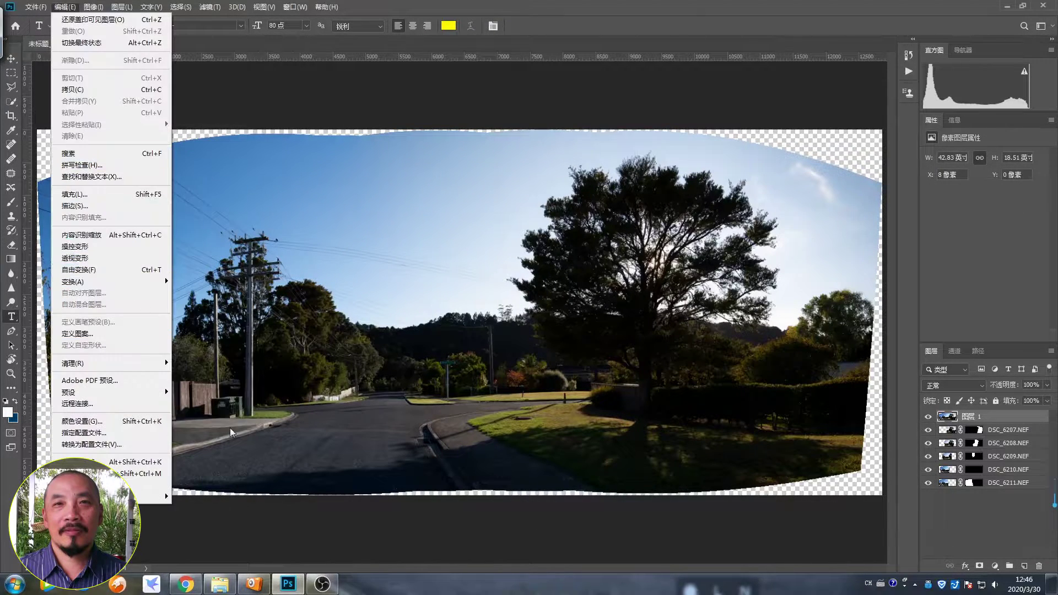
{"action": "left_click", "coordinate": [164, 493]}
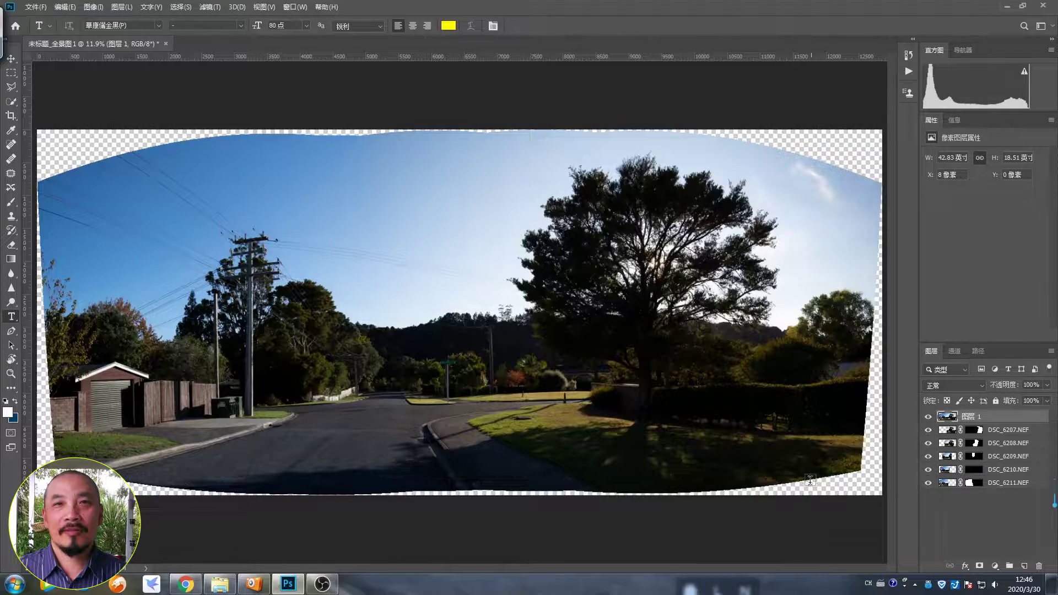
{"action": "scroll", "coordinate": [392, 410], "scroll_direction": "up", "scroll_amount": 5}
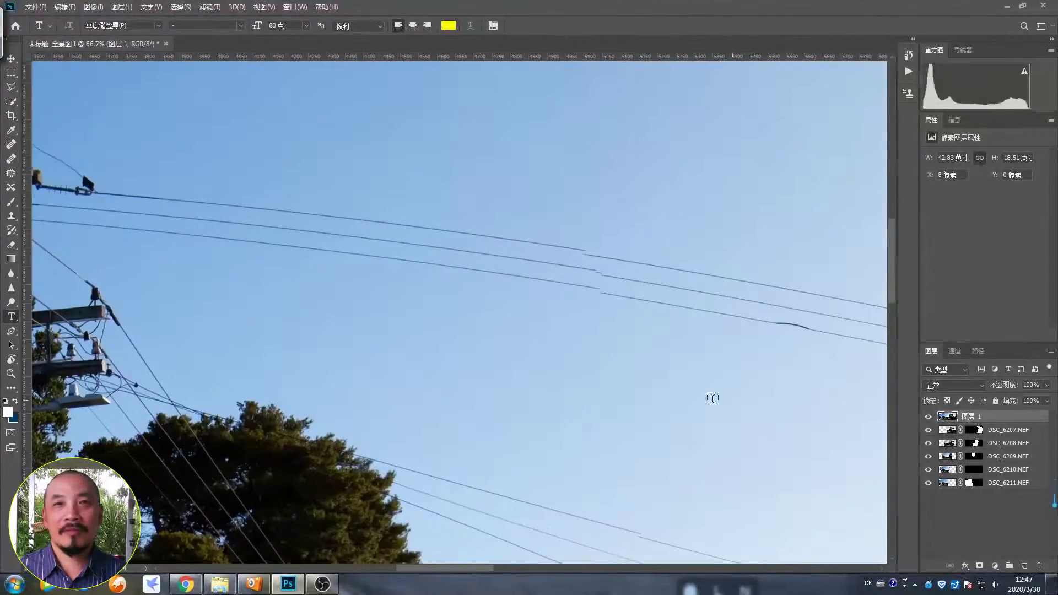
Hide the merged layer, duplicate DSC_6209 and marquee-select the broken-wire area
{"action": "scroll", "coordinate": [713, 398], "scroll_direction": "right", "scroll_amount": 1}
{"action": "scroll", "coordinate": [680, 437], "scroll_direction": "right", "scroll_amount": 1}
{"action": "left_click", "coordinate": [928, 417]}
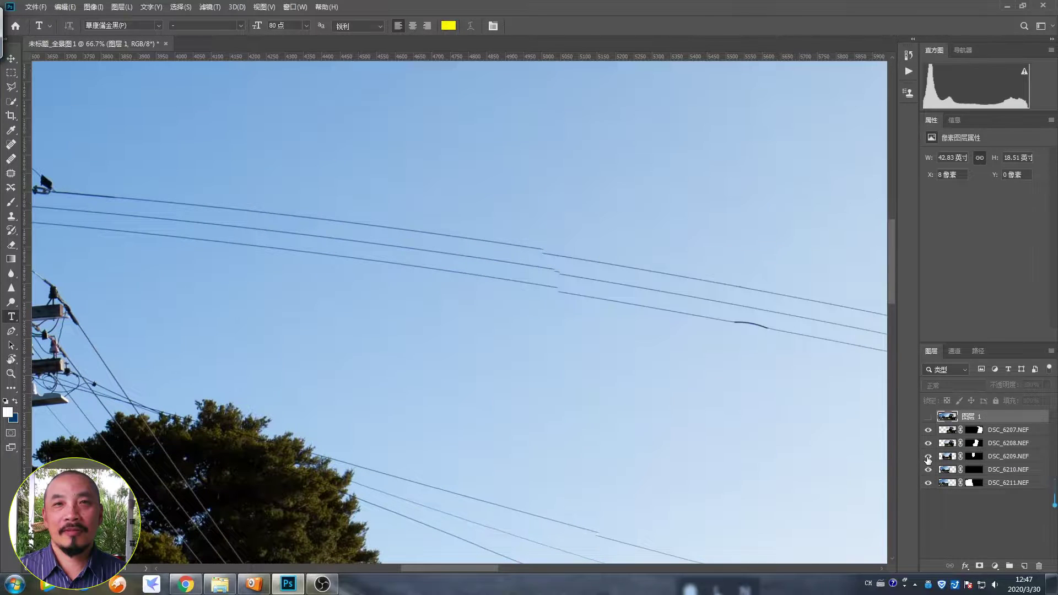
{"action": "left_click", "coordinate": [949, 461]}
{"action": "key", "text": "ctrl+j"}
{"action": "key", "text": "m"}
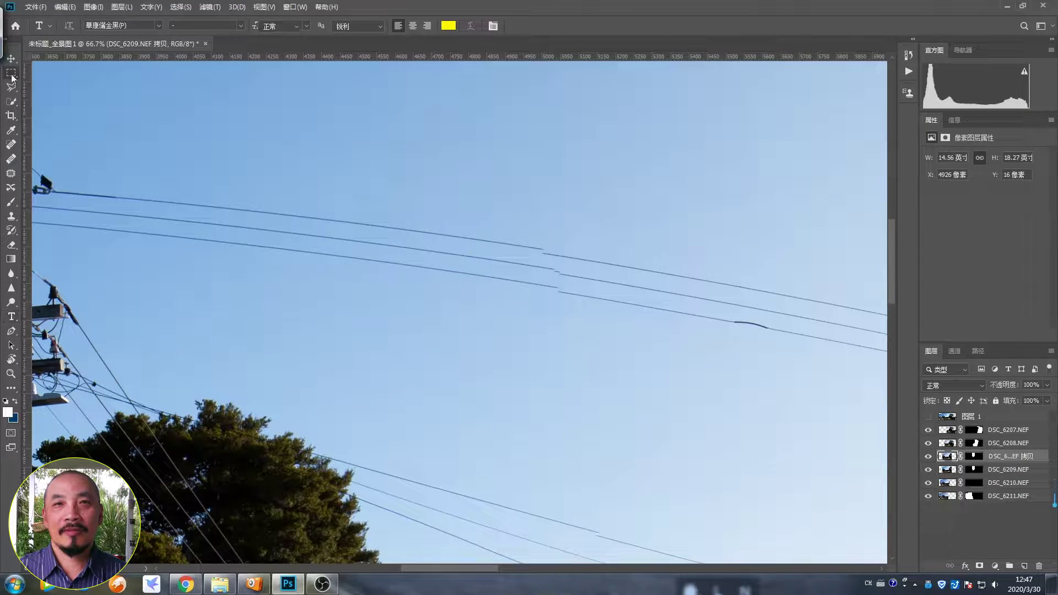
{"action": "left_click_drag", "start_coordinate": [505, 225], "coordinate": [776, 368]}
Warp the selected sky so the broken power-line wires line up, and commit
{"action": "left_click", "coordinate": [65, 7]}
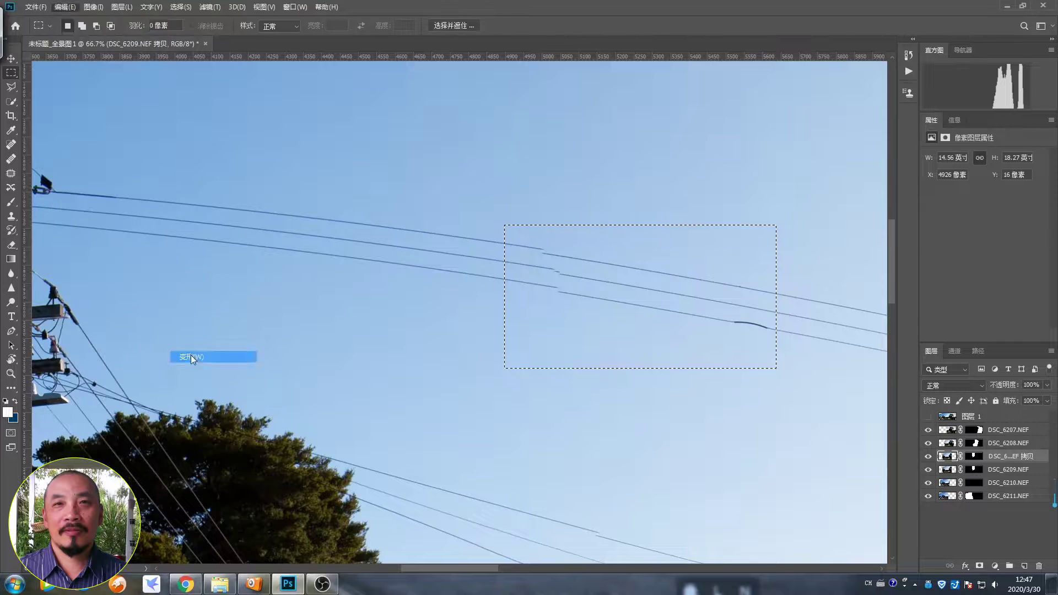
{"action": "left_click", "coordinate": [190, 355]}
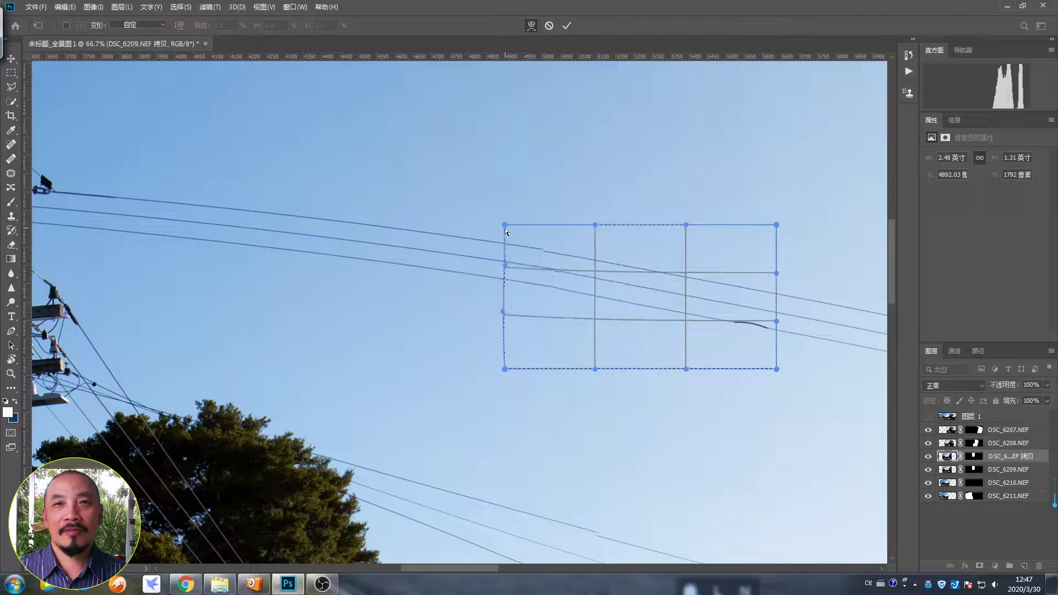
{"action": "left_click_drag", "start_coordinate": [504, 225], "coordinate": [503, 220]}
{"action": "left_click_drag", "start_coordinate": [508, 267], "coordinate": [505, 273]}
{"action": "left_click_drag", "start_coordinate": [503, 221], "coordinate": [503, 219]}
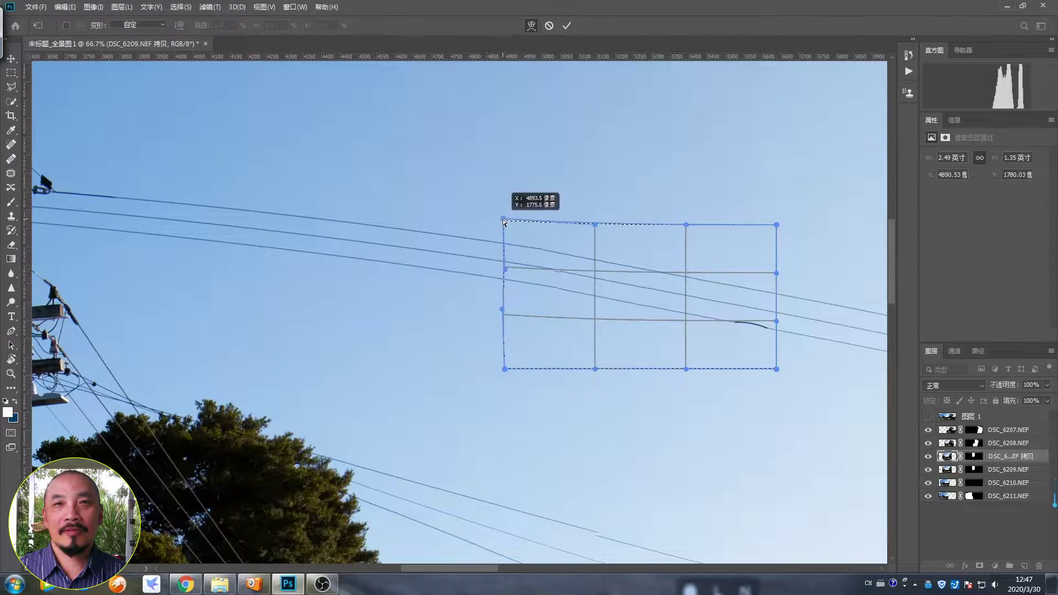
{"action": "key", "text": "ctrl+plus"}
{"action": "key", "text": "ctrl+plus"}
{"action": "scroll", "coordinate": [541, 309], "scroll_direction": "up", "scroll_amount": 3}
{"action": "left_click_drag", "start_coordinate": [427, 142], "coordinate": [424, 138]}
{"action": "left_click_drag", "start_coordinate": [422, 411], "coordinate": [422, 400]}
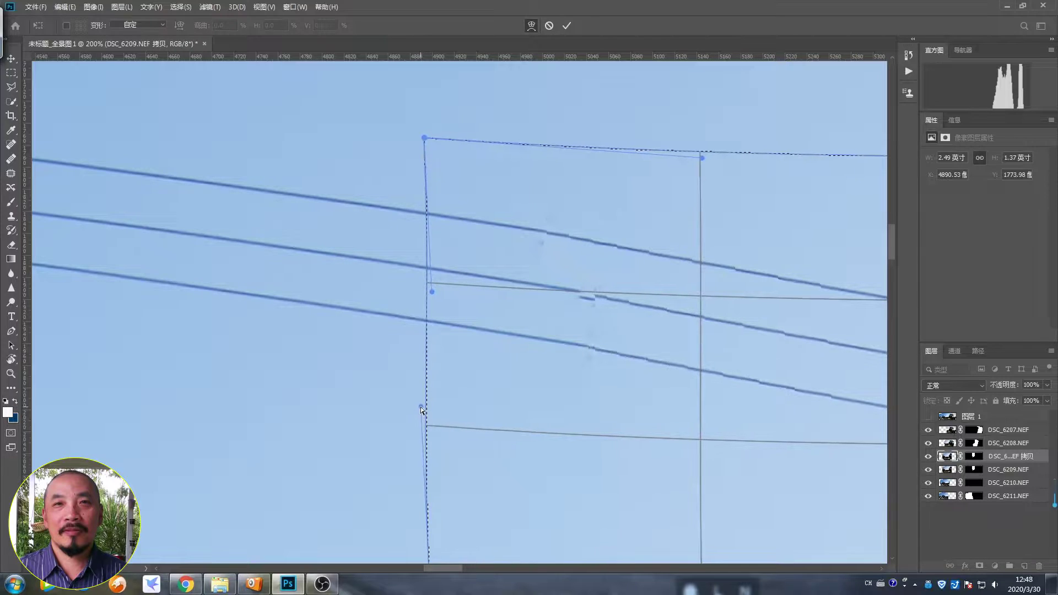
{"action": "key", "text": "Return"}
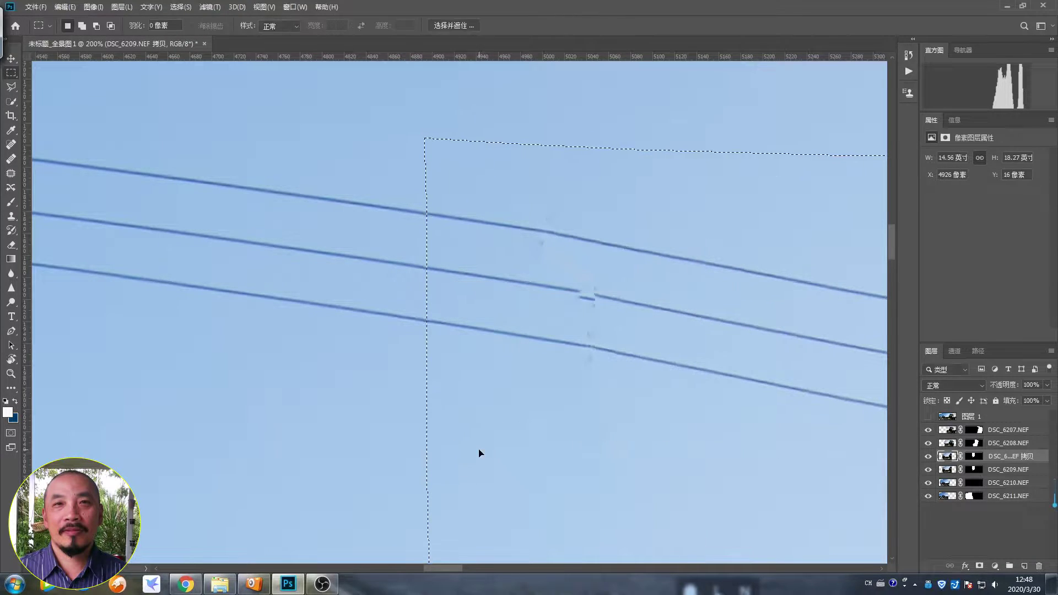
{"action": "key", "text": "ctrl+minus"}
{"action": "key", "text": "ctrl+minus"}
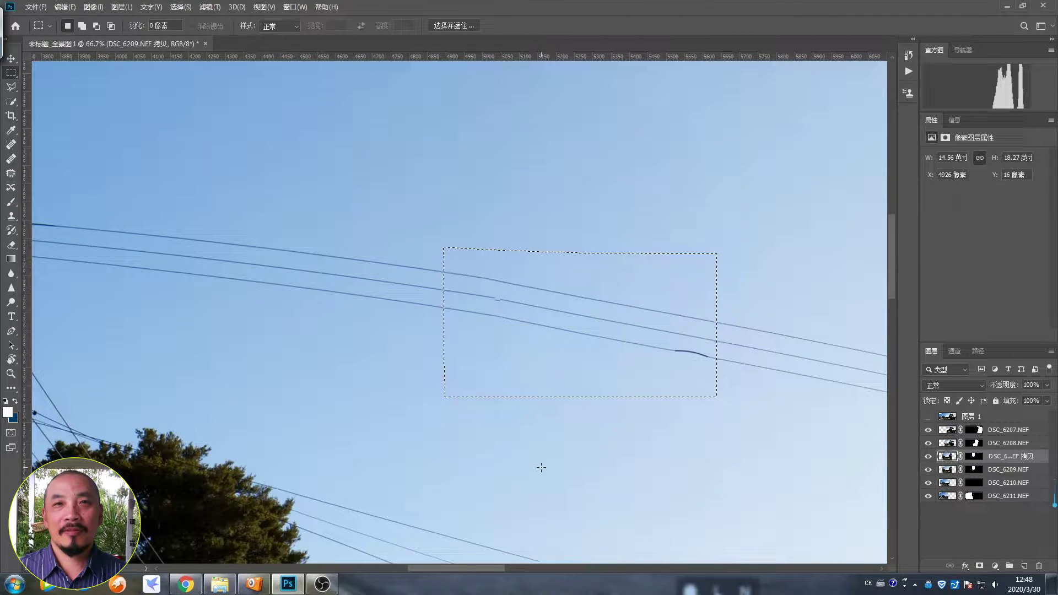
Apply a second small warp to the same selection to fine-tune the wire alignment
{"action": "left_click", "coordinate": [64, 7]}
{"action": "left_click", "coordinate": [198, 350]}
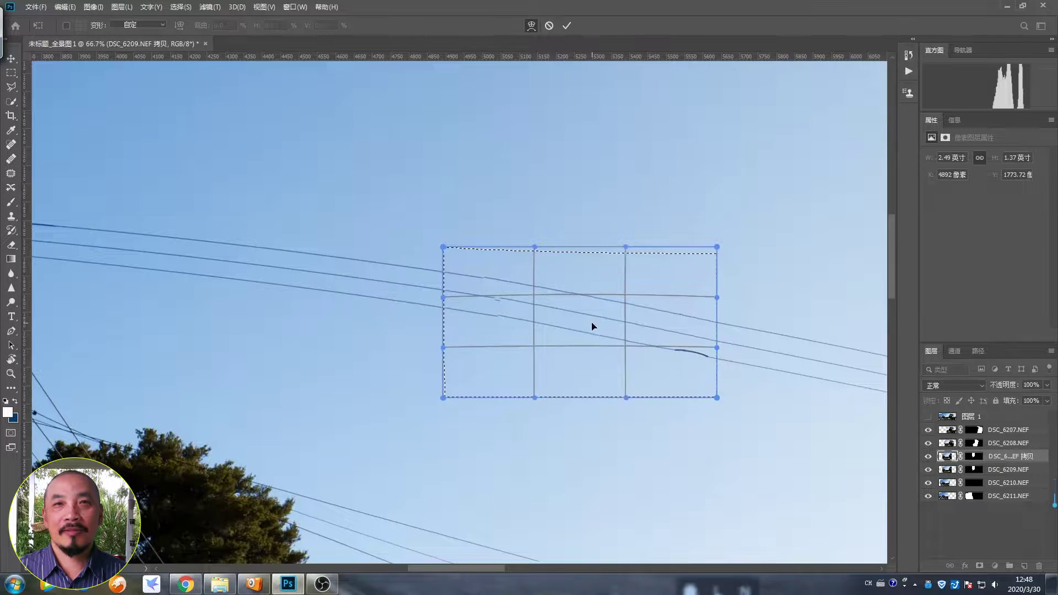
{"action": "left_click_drag", "start_coordinate": [442, 250], "coordinate": [442, 251]}
{"action": "left_click_drag", "start_coordinate": [443, 347], "coordinate": [441, 351]}
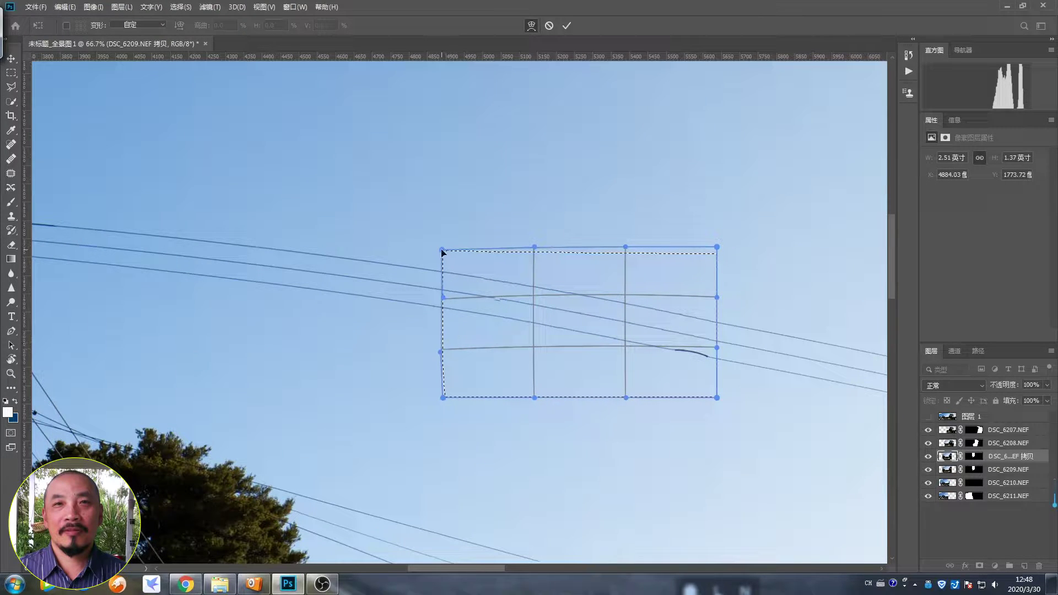
{"action": "key", "text": "Return"}
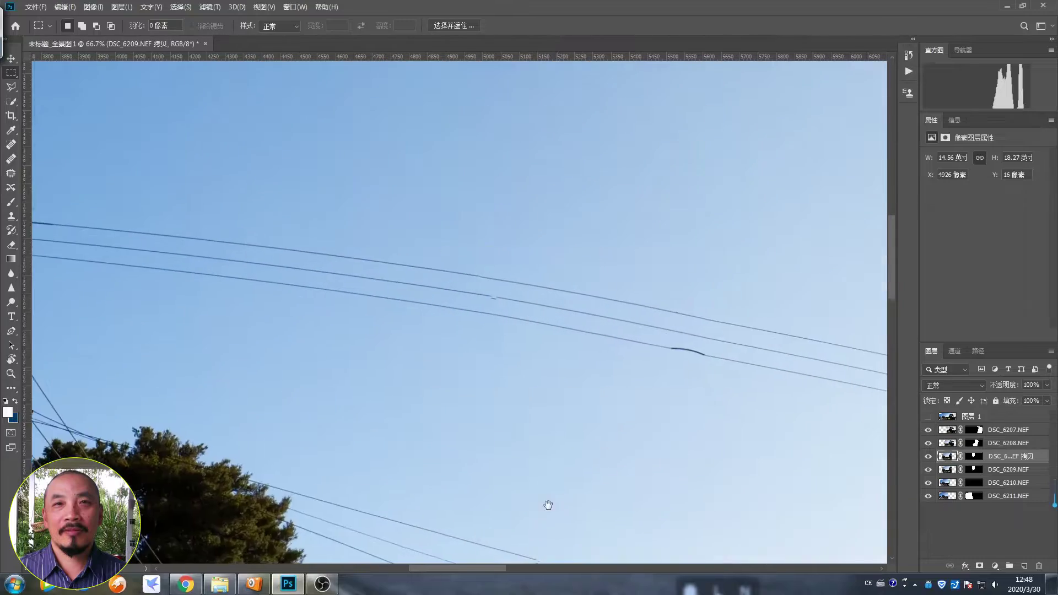
{"action": "scroll", "coordinate": [548, 503], "scroll_direction": "down", "scroll_amount": 5}
{"action": "left_click", "coordinate": [966, 498]}
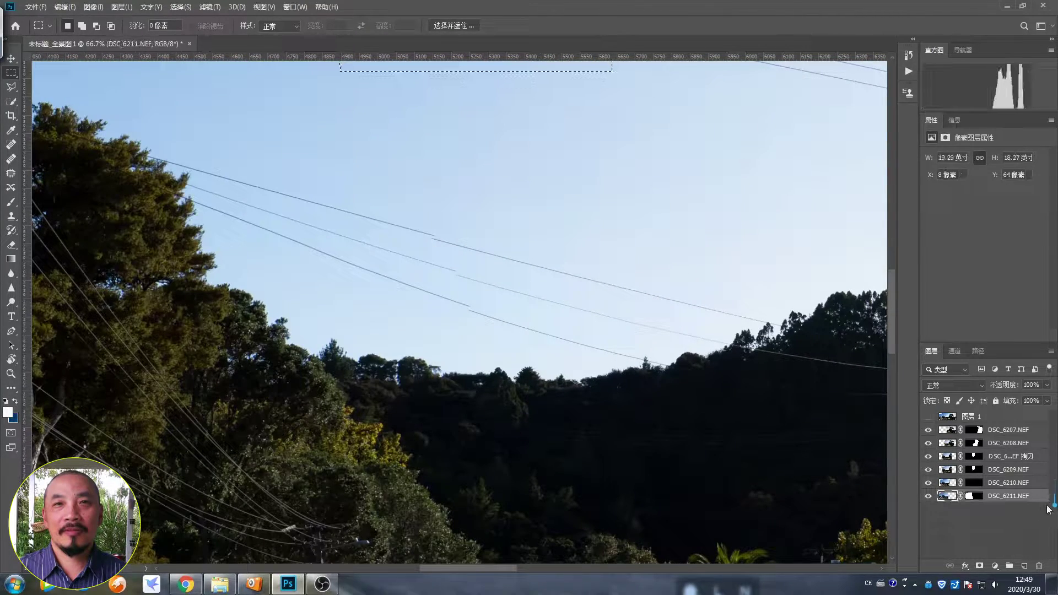
Duplicate DSC_6211, select the wires above the treeline and warp the right corners to join them
{"action": "left_click", "coordinate": [729, 533]}
{"action": "key", "text": "ctrl+j"}
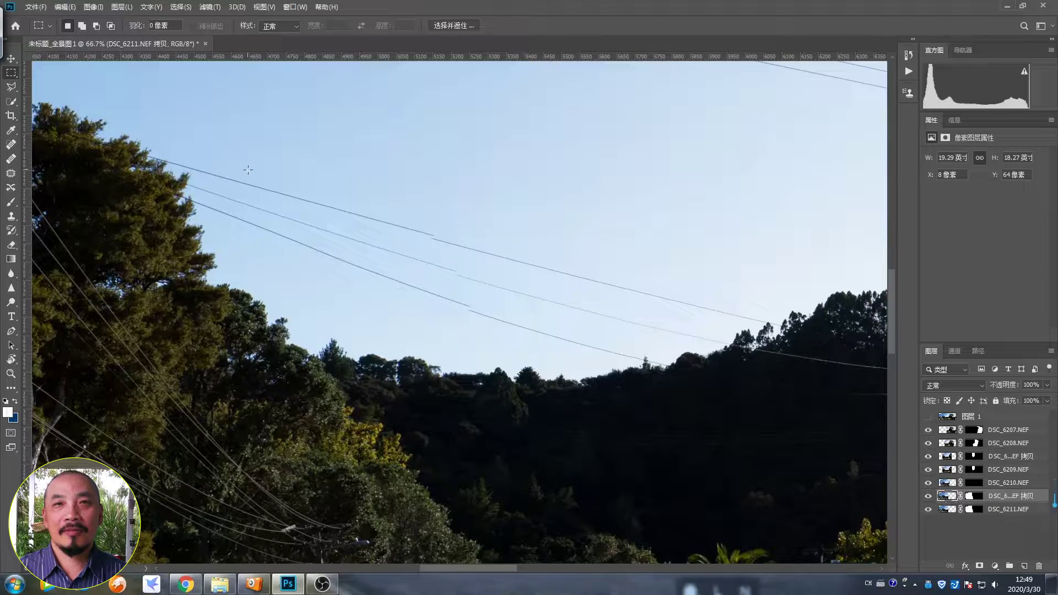
{"action": "left_click_drag", "start_coordinate": [196, 149], "coordinate": [497, 378]}
{"action": "left_click", "coordinate": [65, 6]}
{"action": "left_click", "coordinate": [165, 359]}
{"action": "left_click_drag", "start_coordinate": [492, 150], "coordinate": [491, 155]}
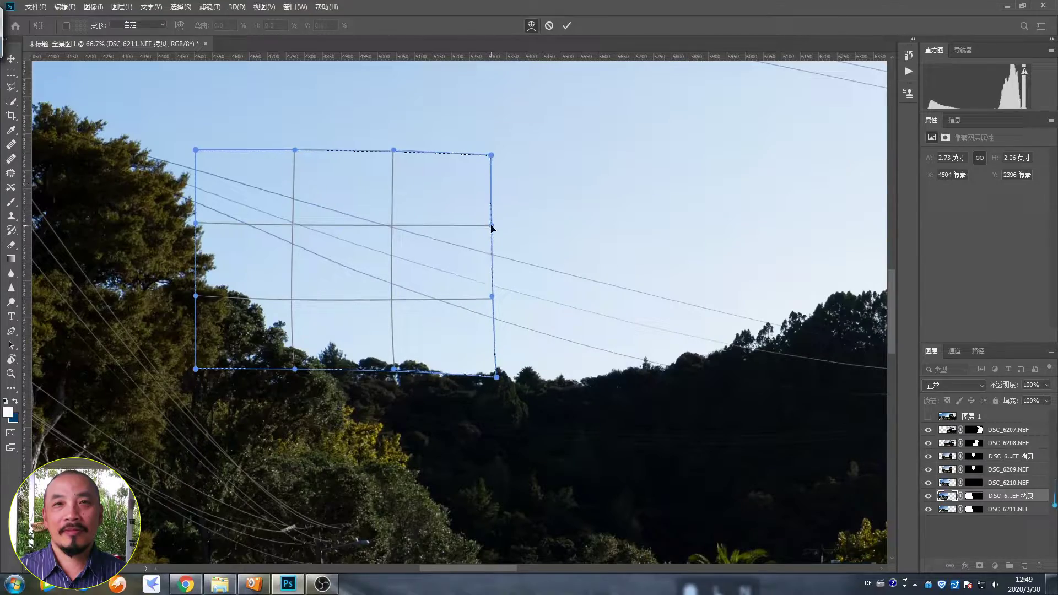
{"action": "key", "text": "Return"}
Deselect and pan across the panorama to check the repaired wires
{"action": "key", "text": "ctrl+d"}
{"action": "scroll", "coordinate": [573, 461], "scroll_direction": "down", "scroll_amount": 2}
{"action": "scroll", "coordinate": [568, 453], "scroll_direction": "down", "scroll_amount": 1}
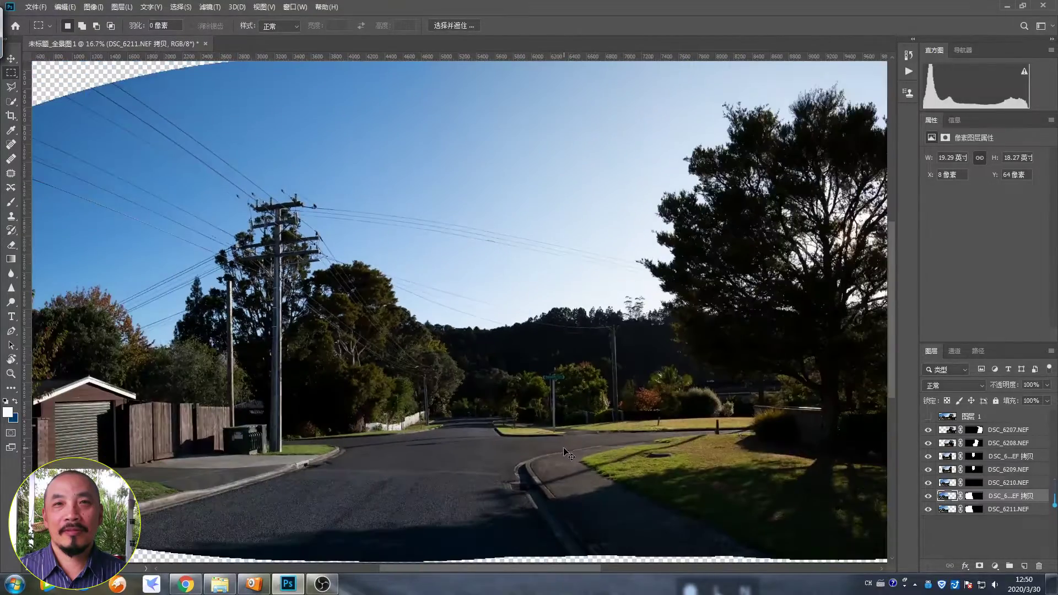
{"action": "scroll", "coordinate": [568, 453], "scroll_direction": "up", "scroll_amount": 2}
{"action": "left_click_drag", "start_coordinate": [568, 453], "coordinate": [506, 404]}
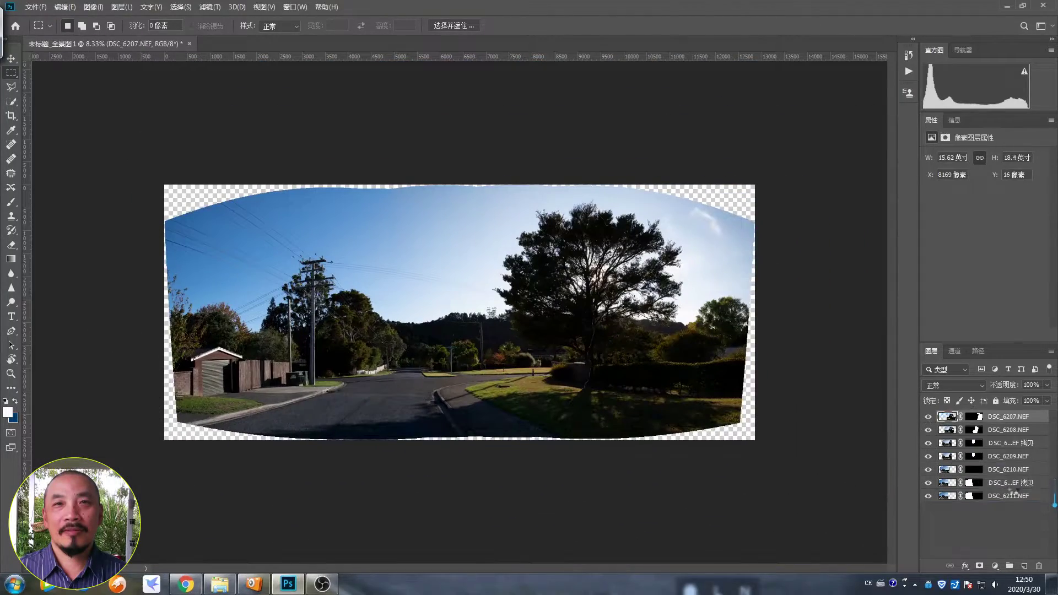
Stamp the repaired panorama into one layer, save as DSC_6207_01.psd and delete the source layers
{"action": "key", "text": "ctrl+shift+alt+e"}
{"action": "left_click", "coordinate": [35, 7]}
{"action": "left_click", "coordinate": [50, 130]}
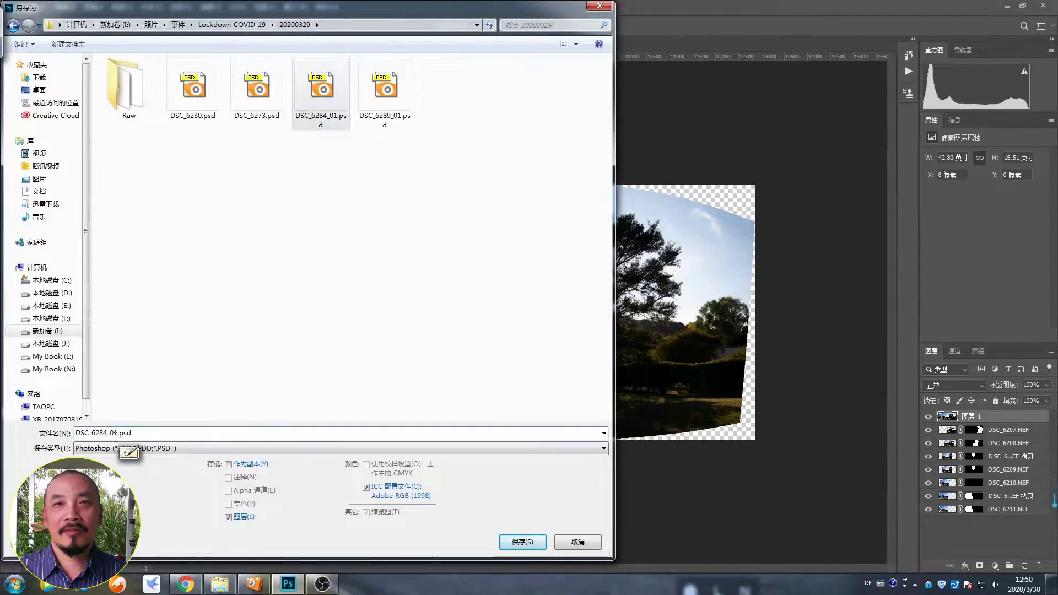
{"action": "type", "text": "07"}
{"action": "key", "text": "Return"}
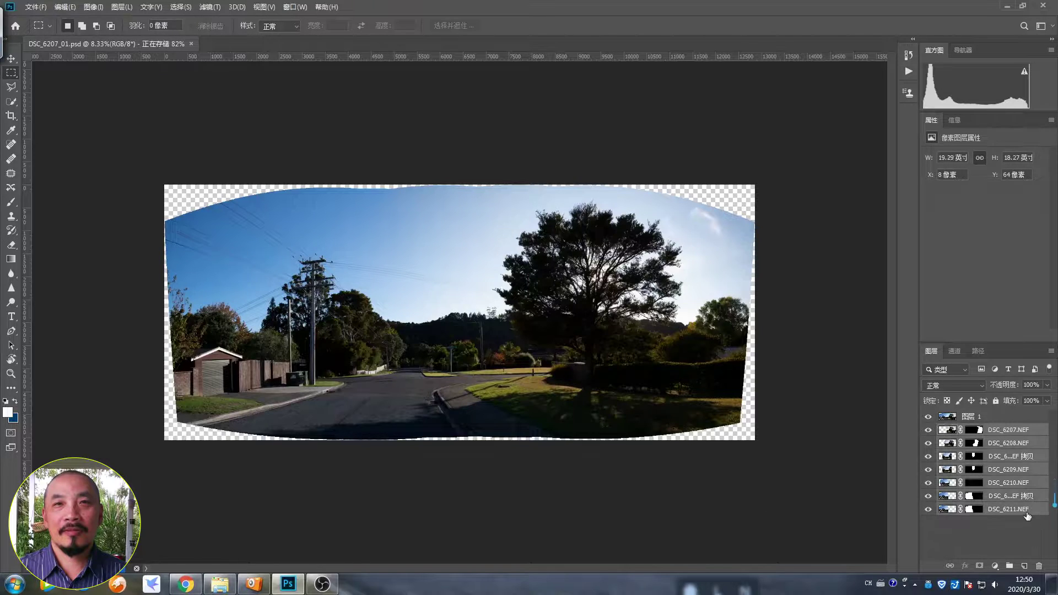
{"action": "key", "text": "Delete"}
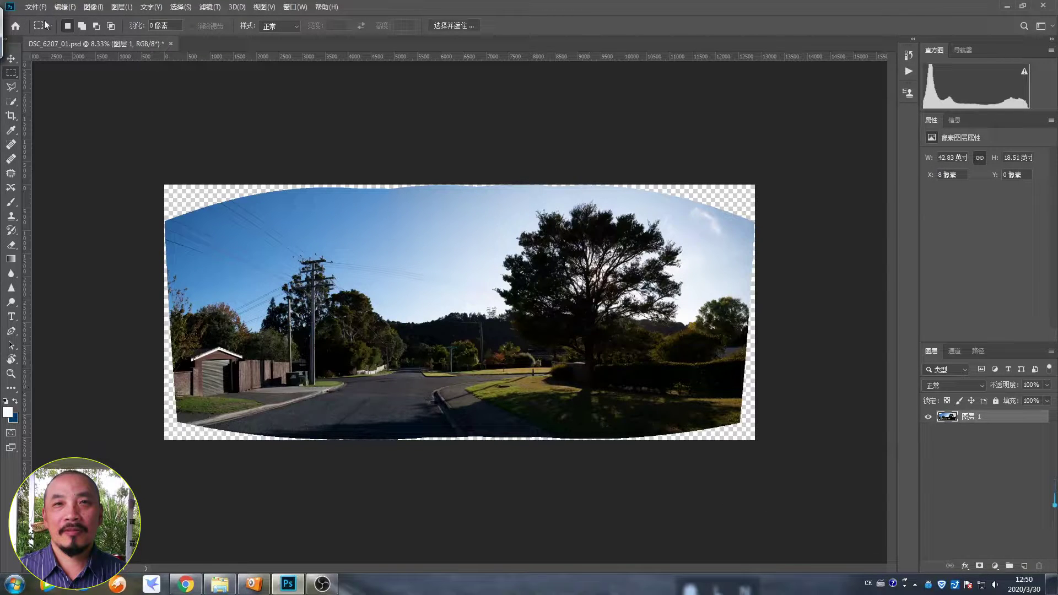
{"action": "left_click", "coordinate": [36, 7]}
Duplicate the panorama and in Camera Raw set Shadows +57, Blacks +63, Vibrance/Saturation +15, Clarity +5
{"action": "left_click", "coordinate": [259, 77]}
{"action": "key", "text": "ctrl+j"}
{"action": "key", "text": "ctrl+shift+a"}
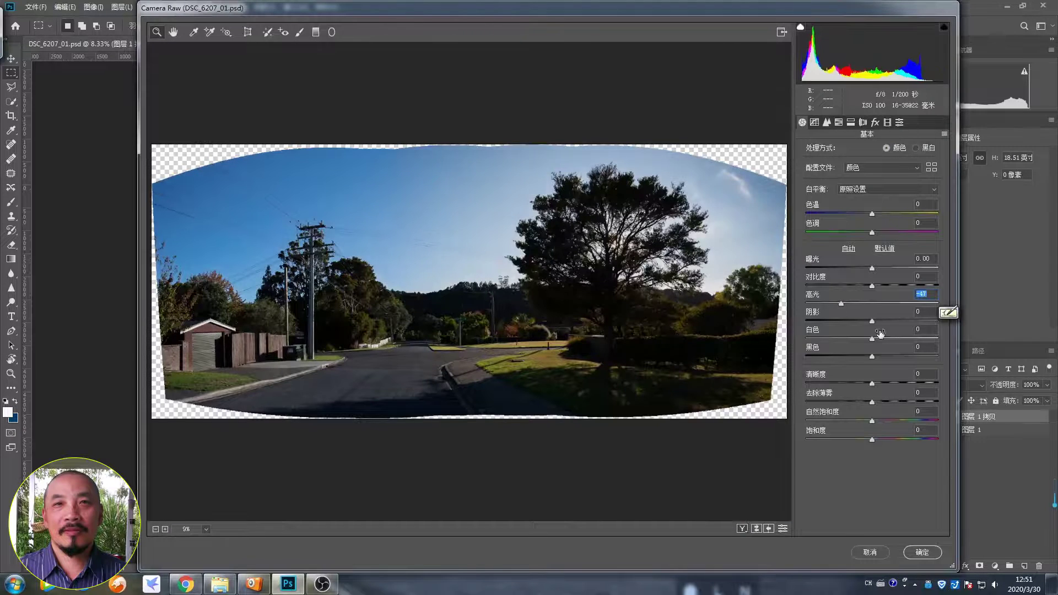
{"action": "key", "text": "Tab"}
{"action": "type", "text": "57\t-15\t63\t\t\t15\t1"}
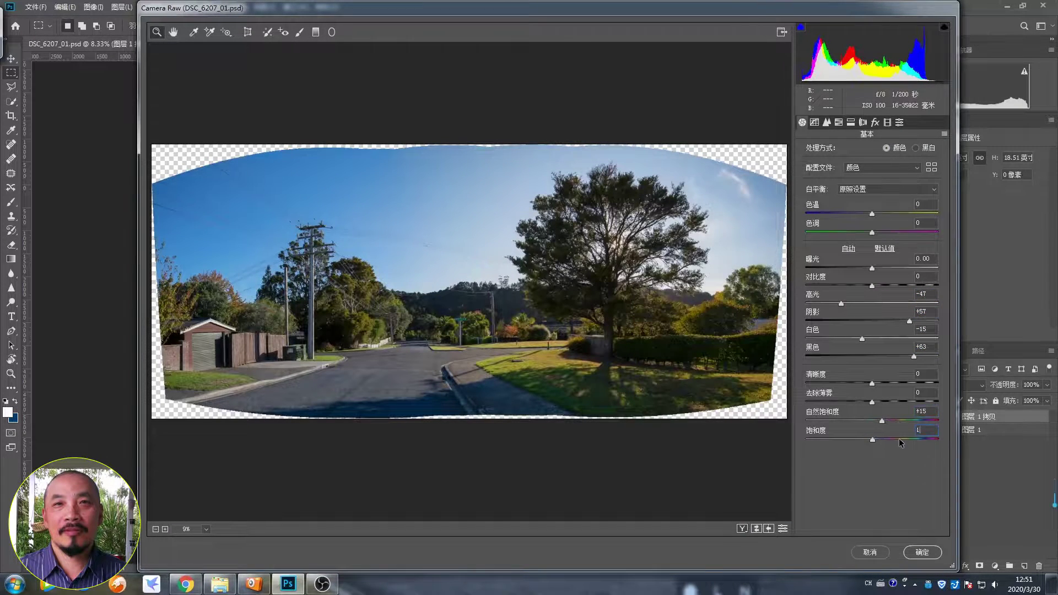
{"action": "type", "text": "510"}
{"action": "key", "text": "Tab"}
{"action": "type", "text": "5"}
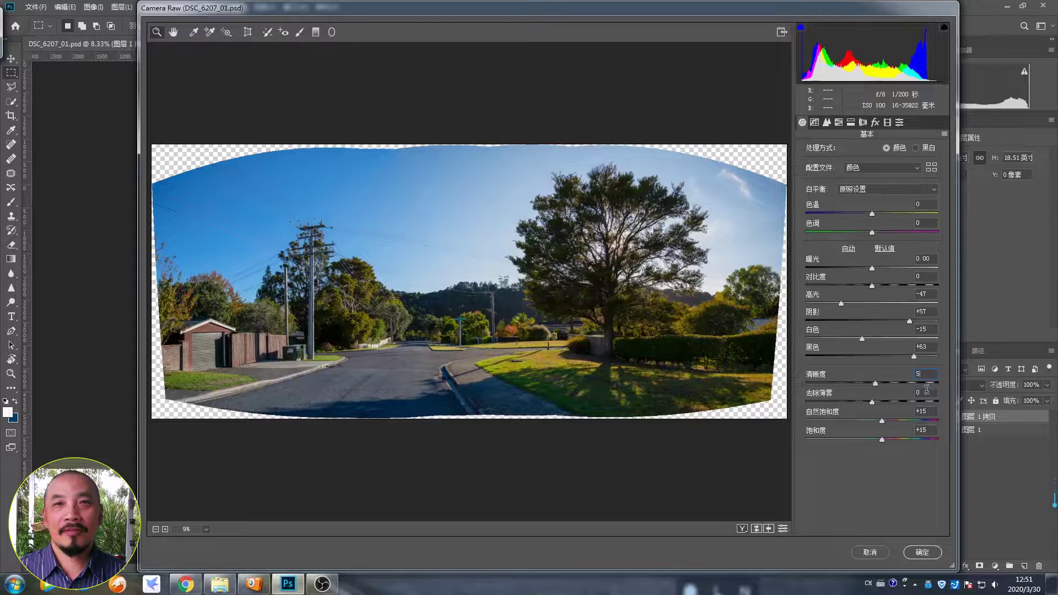
{"action": "key", "text": "Tab"}
{"action": "type", "text": "5"}
Set Dehaze +5, Contrast +3, Whites -29 and Highlights -51, then apply the Camera Raw filter
{"action": "left_click", "coordinate": [874, 286]}
{"action": "left_click", "coordinate": [875, 383]}
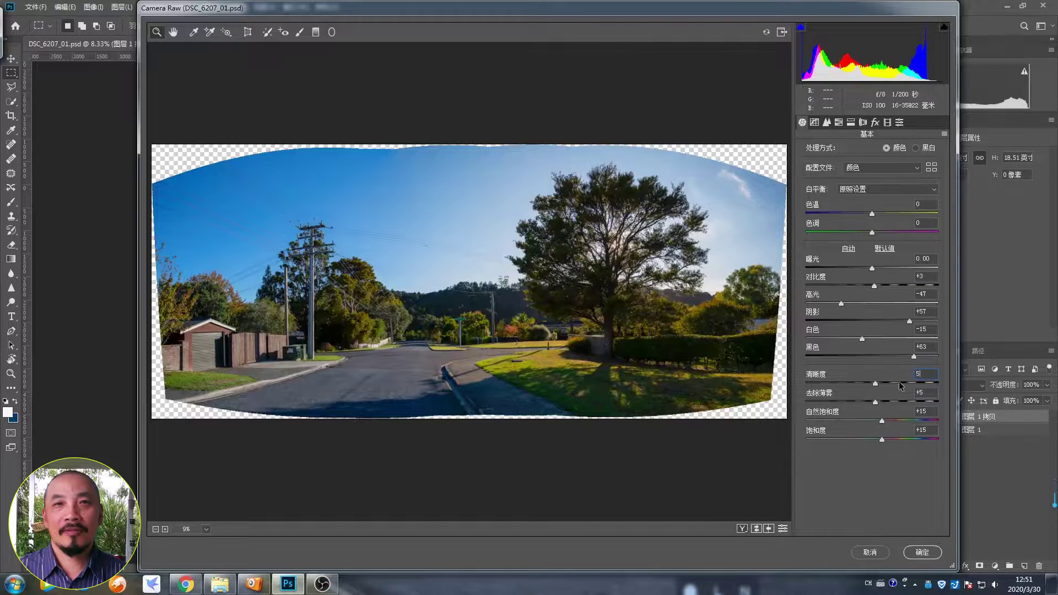
{"action": "left_click", "coordinate": [853, 338]}
{"action": "left_click", "coordinate": [838, 303]}
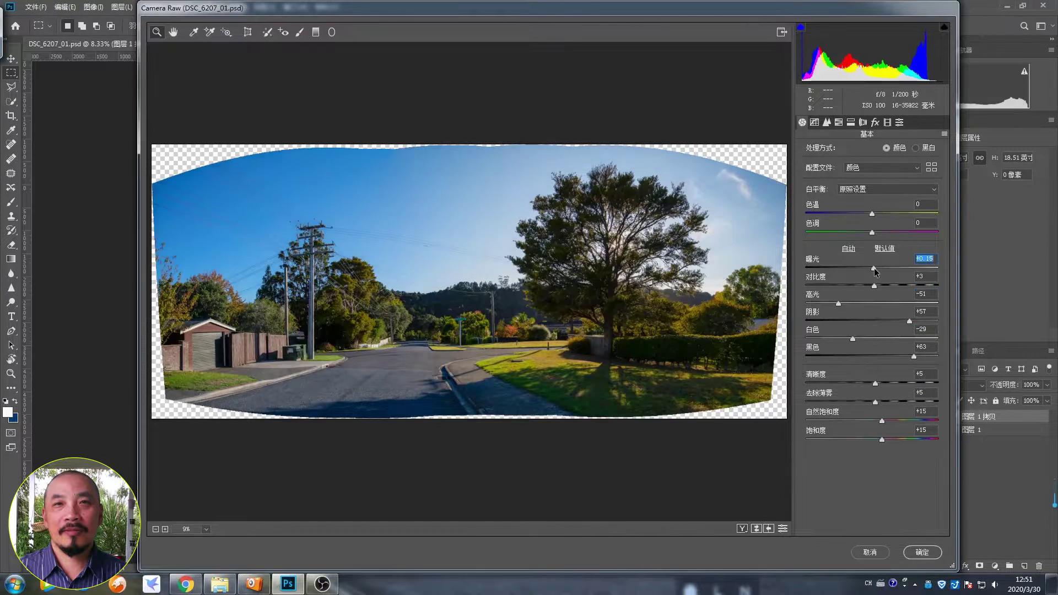
{"action": "left_click", "coordinate": [922, 553]}
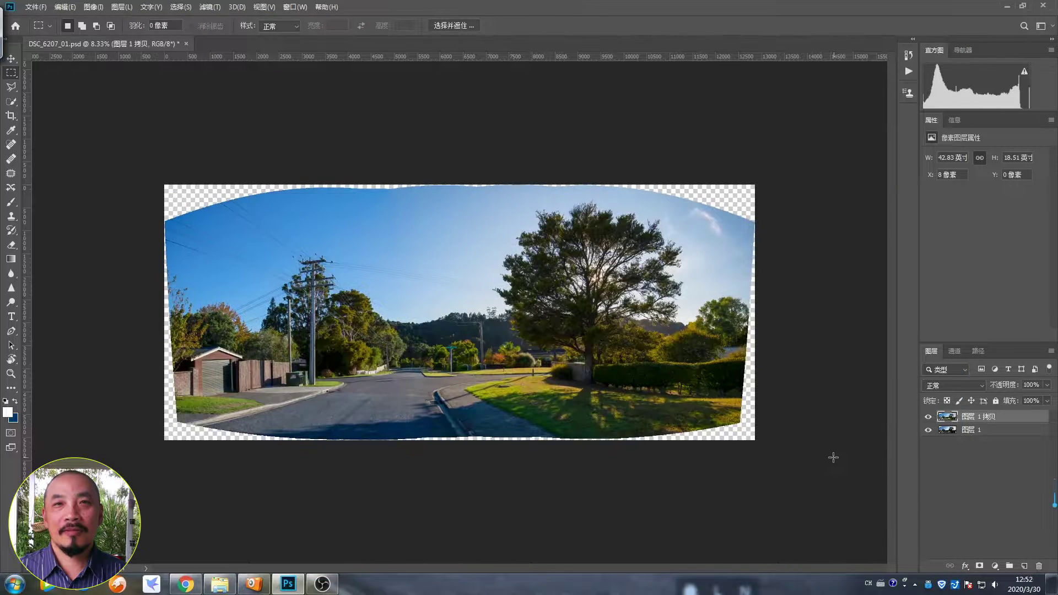
Warp the panorama, pulling its corners and curved edges outward toward the canvas corners
{"action": "left_click", "coordinate": [65, 7]}
{"action": "left_click", "coordinate": [215, 368]}
{"action": "left_click_drag", "start_coordinate": [755, 440], "coordinate": [762, 450]}
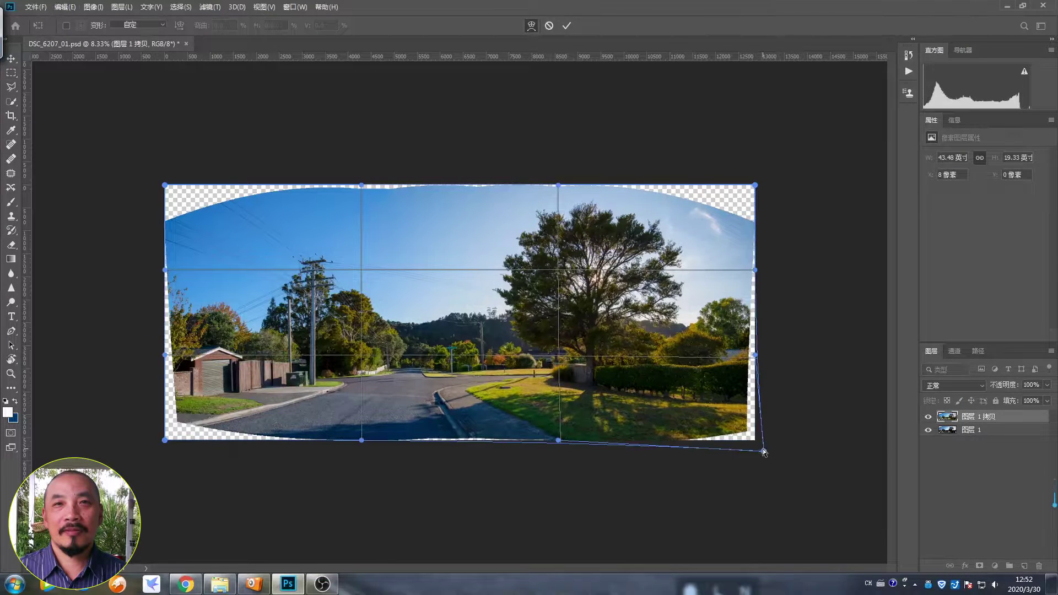
{"action": "left_click_drag", "start_coordinate": [164, 440], "coordinate": [153, 453]}
{"action": "left_click_drag", "start_coordinate": [362, 440], "coordinate": [362, 429]}
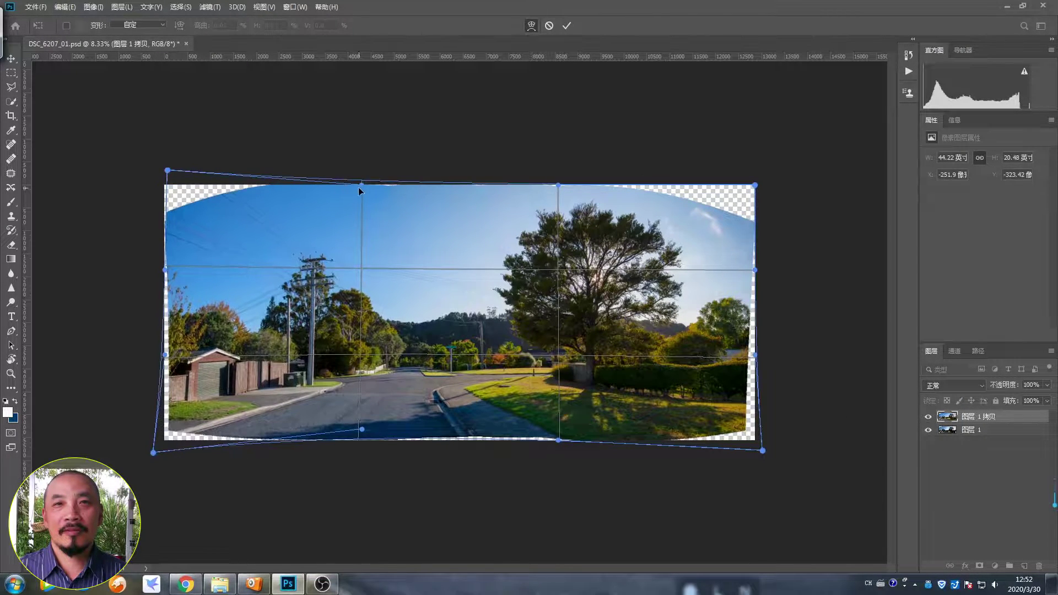
{"action": "left_click_drag", "start_coordinate": [165, 185], "coordinate": [167, 171]}
{"action": "left_click_drag", "start_coordinate": [559, 185], "coordinate": [558, 198]}
{"action": "left_click_drag", "start_coordinate": [755, 185], "coordinate": [756, 166]}
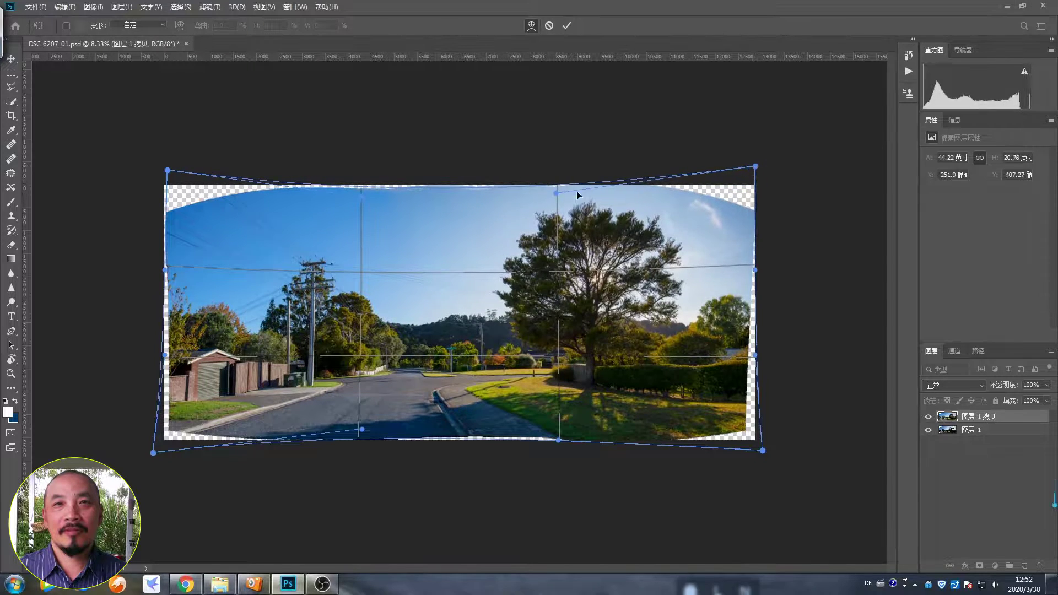
Refine the warp's corners and bottom edge to cover the transparent gaps, and commit
{"action": "left_click_drag", "start_coordinate": [167, 171], "coordinate": [170, 163]}
{"action": "left_click_drag", "start_coordinate": [164, 356], "coordinate": [160, 356]}
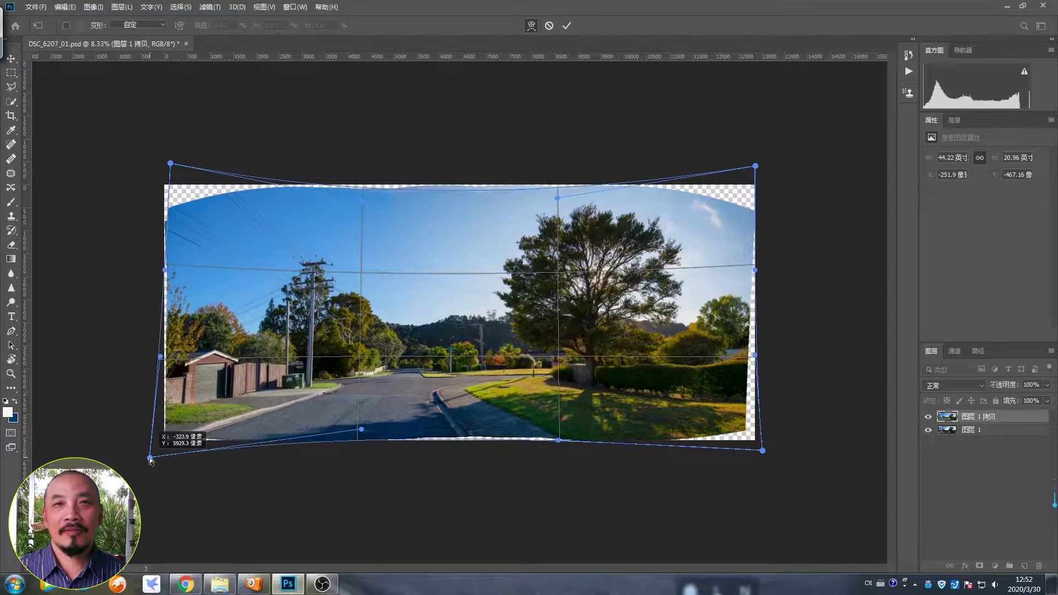
{"action": "left_click_drag", "start_coordinate": [154, 452], "coordinate": [150, 456]}
{"action": "left_click_drag", "start_coordinate": [558, 440], "coordinate": [560, 436]}
{"action": "left_click_drag", "start_coordinate": [762, 450], "coordinate": [770, 455]}
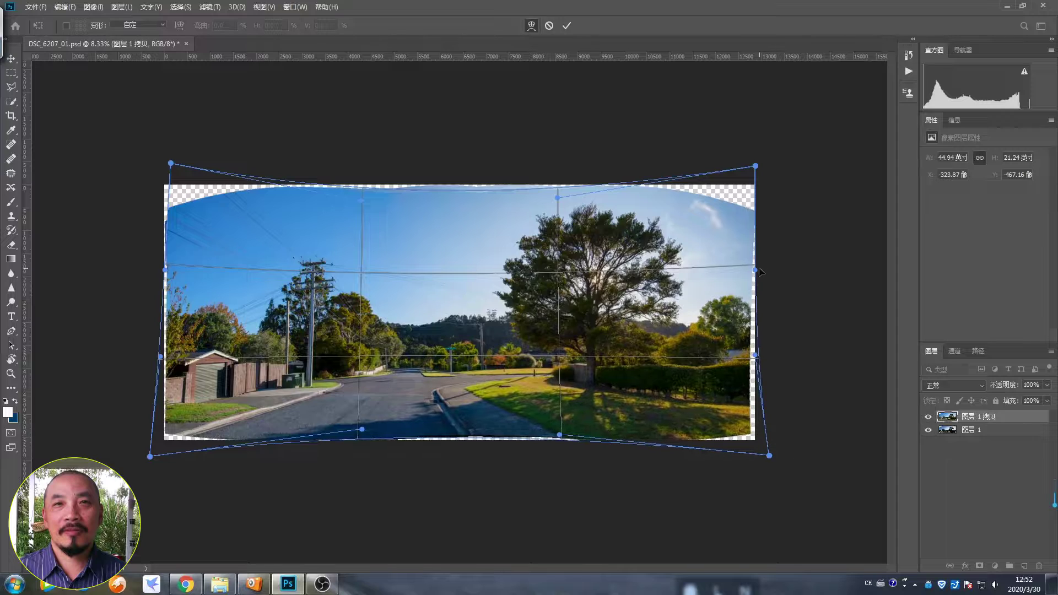
{"action": "left_click_drag", "start_coordinate": [756, 166], "coordinate": [750, 164]}
{"action": "key", "text": "Return"}
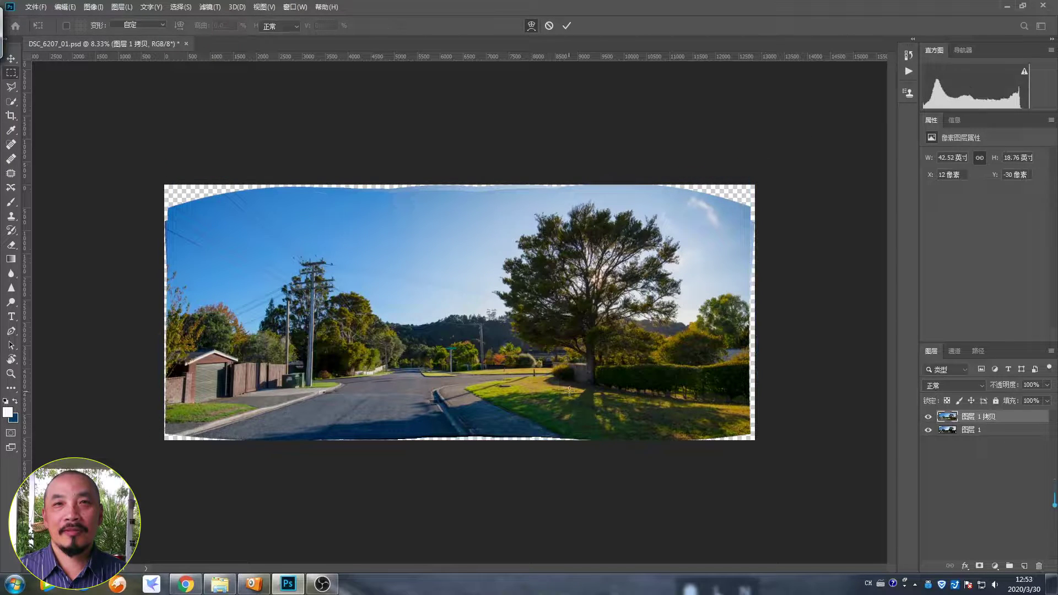
Crop the panorama's edge inward past the transparent gaps
{"action": "key", "text": "c"}
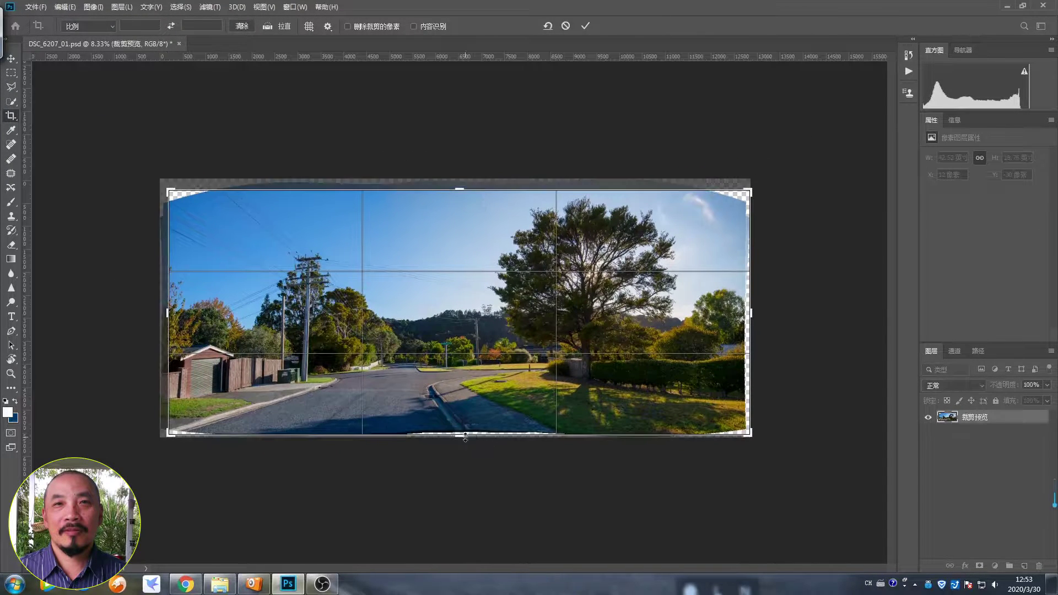
{"action": "left_click_drag", "start_coordinate": [755, 311], "coordinate": [729, 309]}
{"action": "key", "text": "Return"}
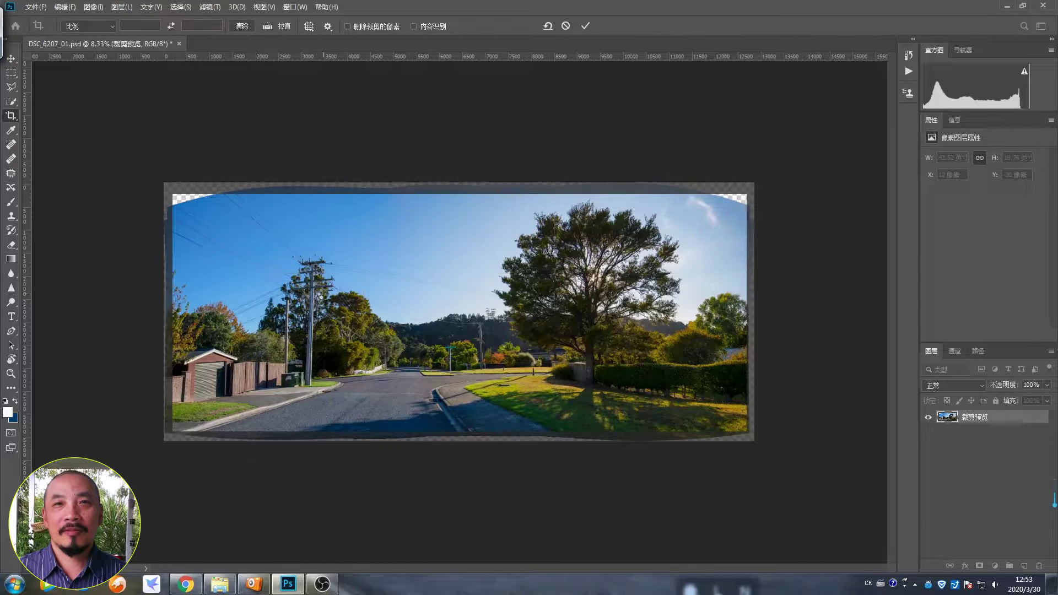
Select the empty top-left sky corner and stretch the sky over it
{"action": "key", "text": "m"}
{"action": "left_click_drag", "start_coordinate": [173, 182], "coordinate": [296, 289]}
{"action": "left_click", "coordinate": [61, 8]}
{"action": "left_click", "coordinate": [75, 194]}
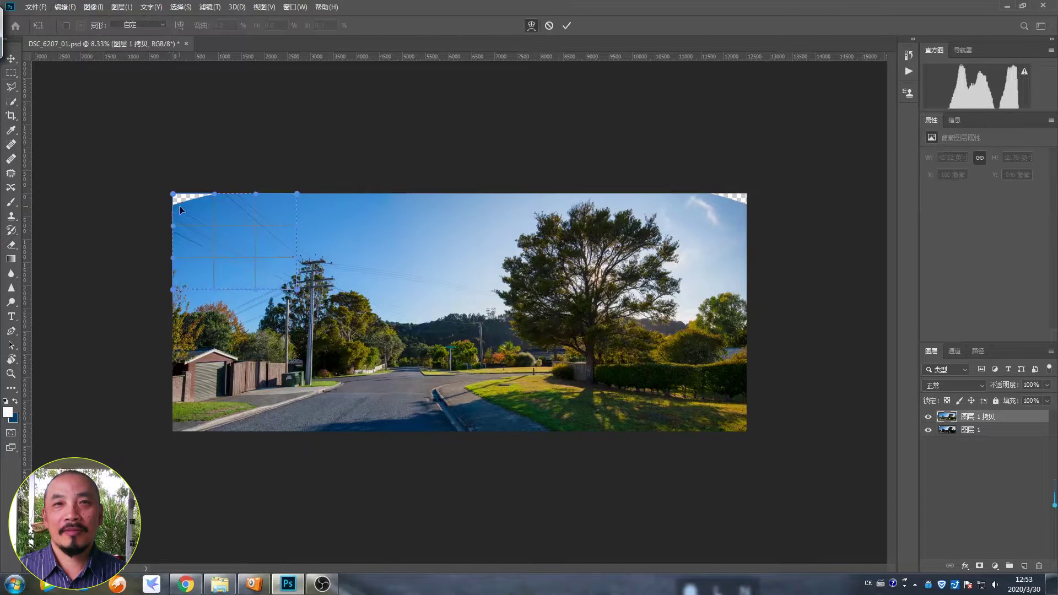
Warp the sky over the empty top-right corner, commit and deselect
{"action": "left_click", "coordinate": [61, 8]}
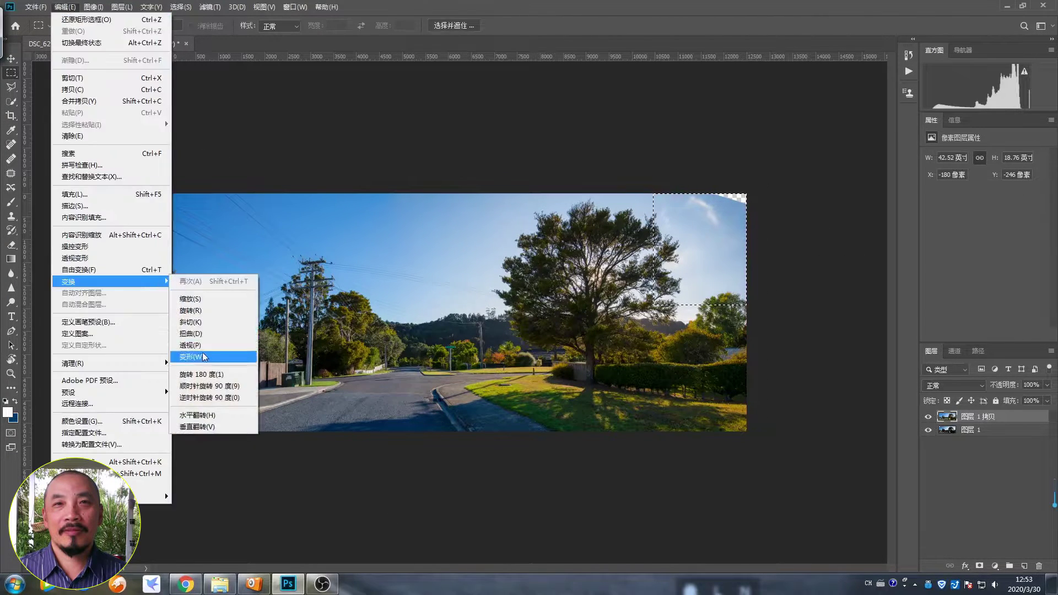
{"action": "left_click", "coordinate": [294, 355]}
{"action": "left_click_drag", "start_coordinate": [747, 194], "coordinate": [756, 170]}
{"action": "key", "text": "Return"}
{"action": "key", "text": "ctrl+d"}
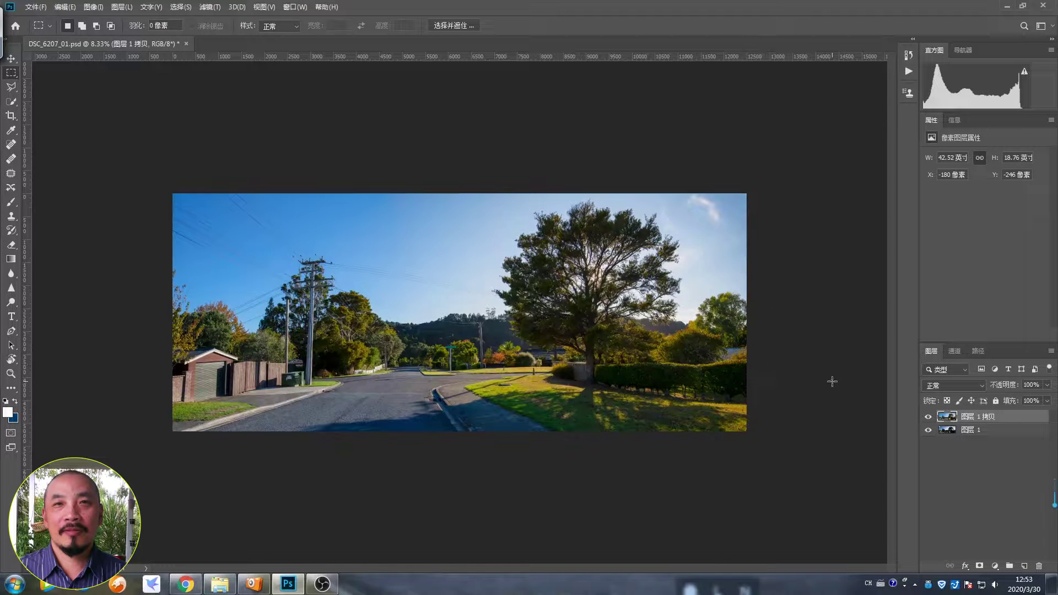
Add a Curves layer raised to brighten the image, with its mask inverted to black
{"action": "left_click", "coordinate": [995, 565]}
{"action": "left_click_drag", "start_coordinate": [995, 230], "coordinate": [996, 215]}
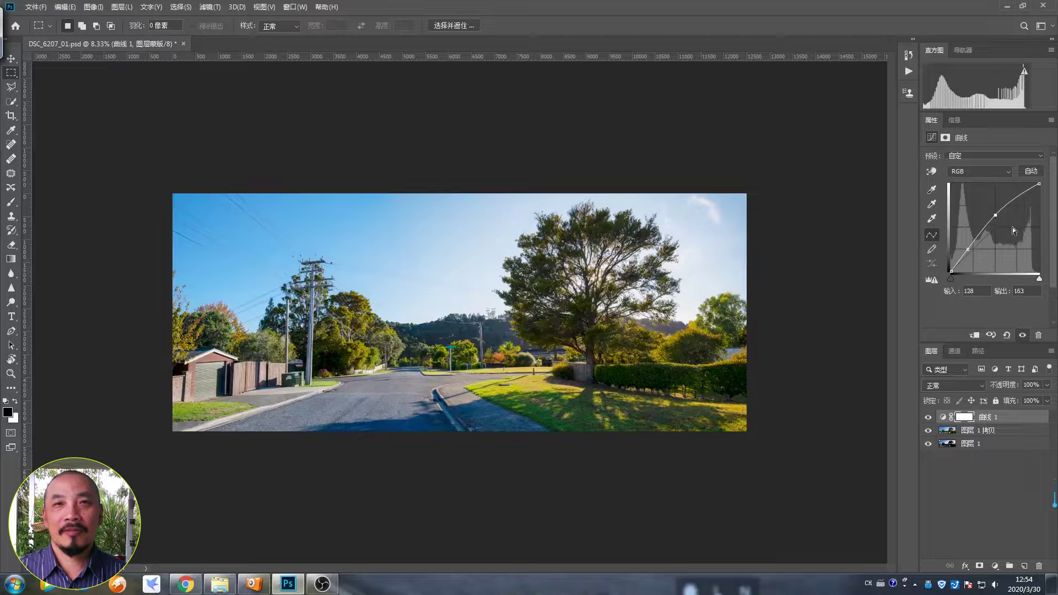
{"action": "left_click", "coordinate": [965, 417]}
{"action": "key", "text": "g"}
{"action": "key", "text": "ctrl+i"}
Paint white on the mask with a soft 19%-flow brush over the tree and right-hand grass
{"action": "key", "text": "b"}
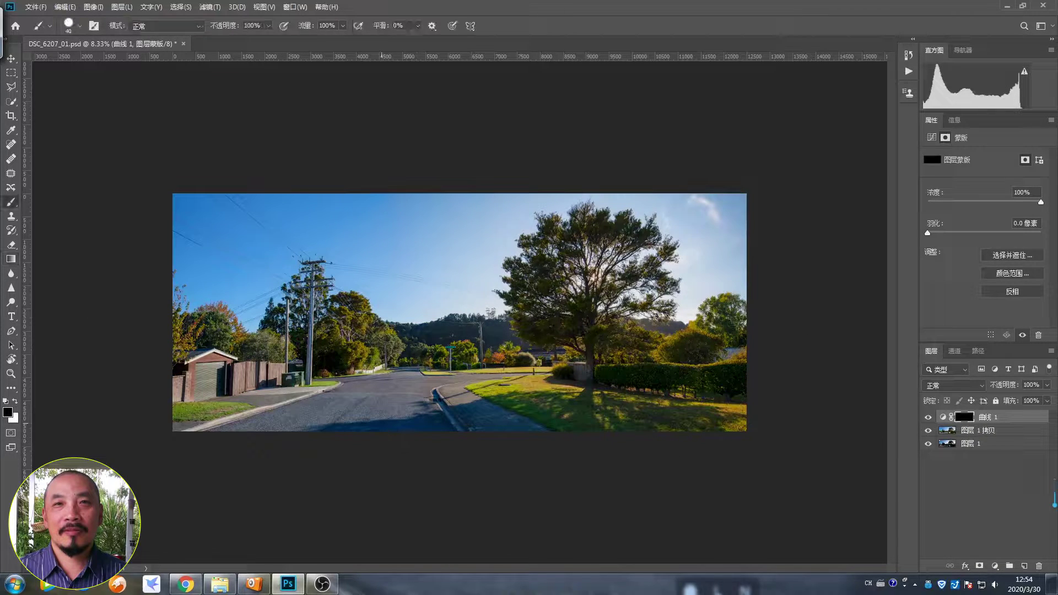
{"action": "left_click_drag", "start_coordinate": [306, 25], "coordinate": [264, 26]}
{"action": "key", "text": "bracketright"}
{"action": "key", "text": "bracketright"}
{"action": "key", "text": "x"}
{"action": "right_click", "coordinate": [425, 363]}
{"action": "mouse_move", "coordinate": [650, 413]}
{"action": "left_mouse_down"}
{"action": "mouse_move", "coordinate": [578, 386]}
{"action": "mouse_move", "coordinate": [717, 375]}
{"action": "mouse_move", "coordinate": [551, 330]}
{"action": "mouse_move", "coordinate": [628, 306]}
{"action": "left_mouse_up"}
{"action": "left_click_drag", "start_coordinate": [746, 432], "coordinate": [515, 418]}
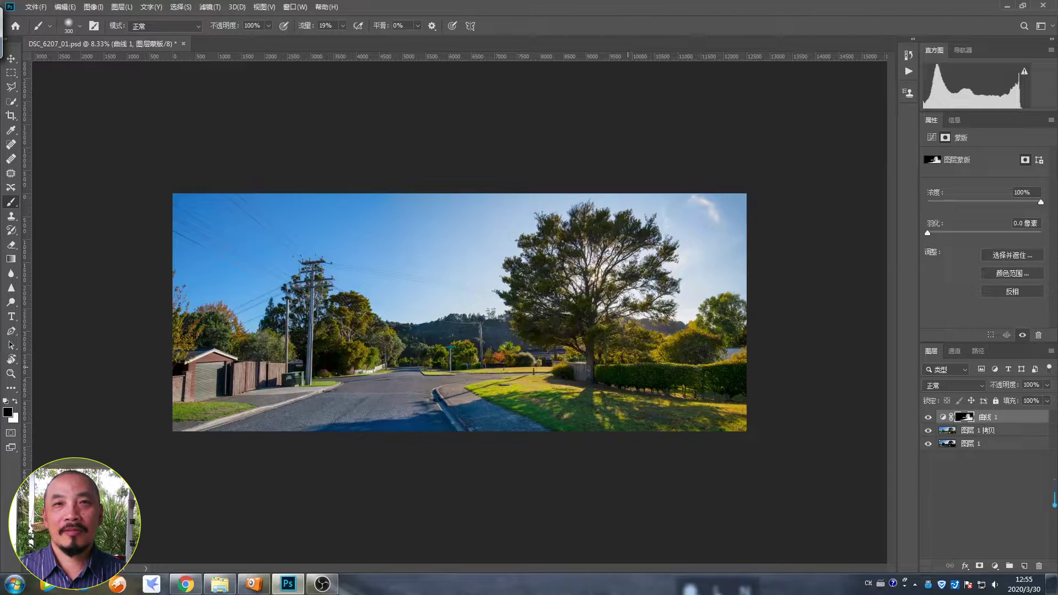
Copy a marquee of the upper photo to 图层 2 and duplicate the Blue channel
{"action": "left_click", "coordinate": [981, 430]}
{"action": "key", "text": "m"}
{"action": "left_click_drag", "start_coordinate": [359, 223], "coordinate": [629, 337]}
{"action": "right_click", "coordinate": [628, 338]}
{"action": "left_click", "coordinate": [672, 428]}
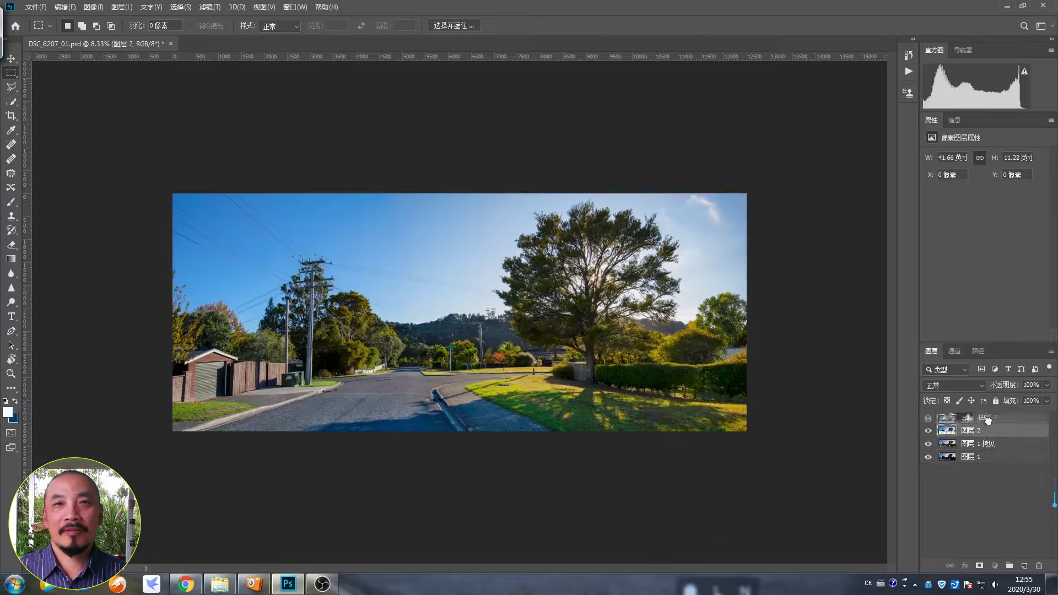
{"action": "left_click", "coordinate": [954, 351]}
{"action": "left_click_drag", "start_coordinate": [958, 405], "coordinate": [1023, 566]}
Curve the Blue copy into hard black and white, then paint the ground and road black
{"action": "left_click", "coordinate": [94, 7]}
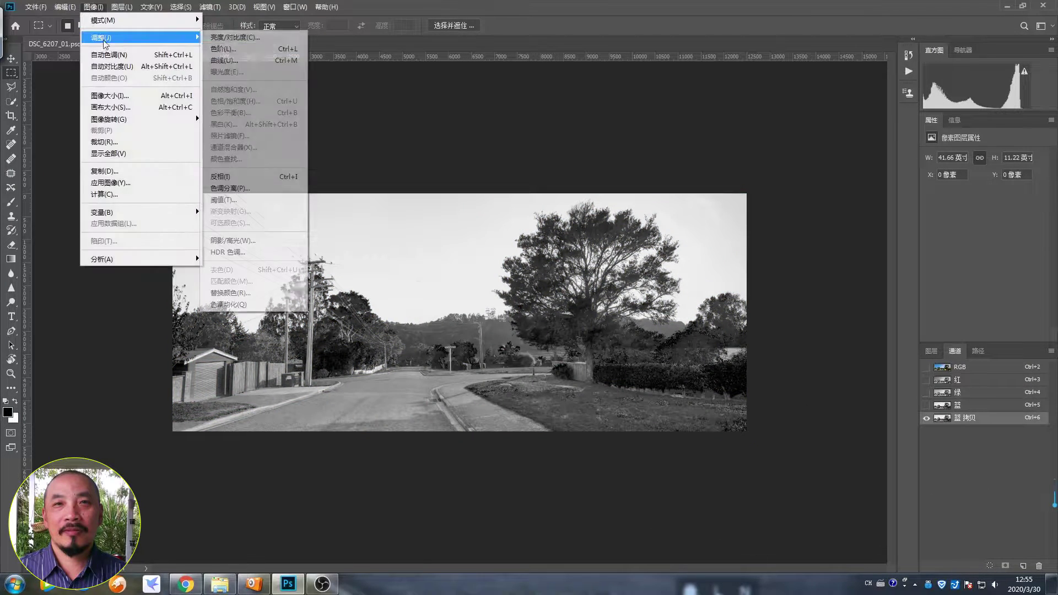
{"action": "left_click", "coordinate": [224, 60]}
{"action": "mouse_move", "coordinate": [728, 294]}
{"action": "left_mouse_down"}
{"action": "mouse_move", "coordinate": [822, 298]}
{"action": "mouse_move", "coordinate": [794, 298]}
{"action": "left_mouse_up"}
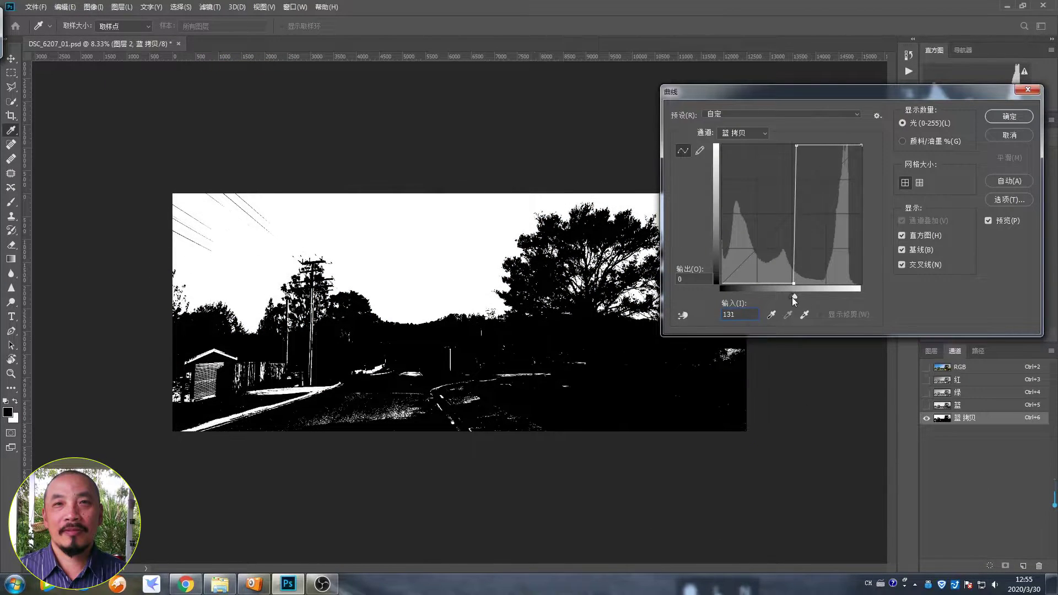
{"action": "key", "text": "Return"}
{"action": "key", "text": "b"}
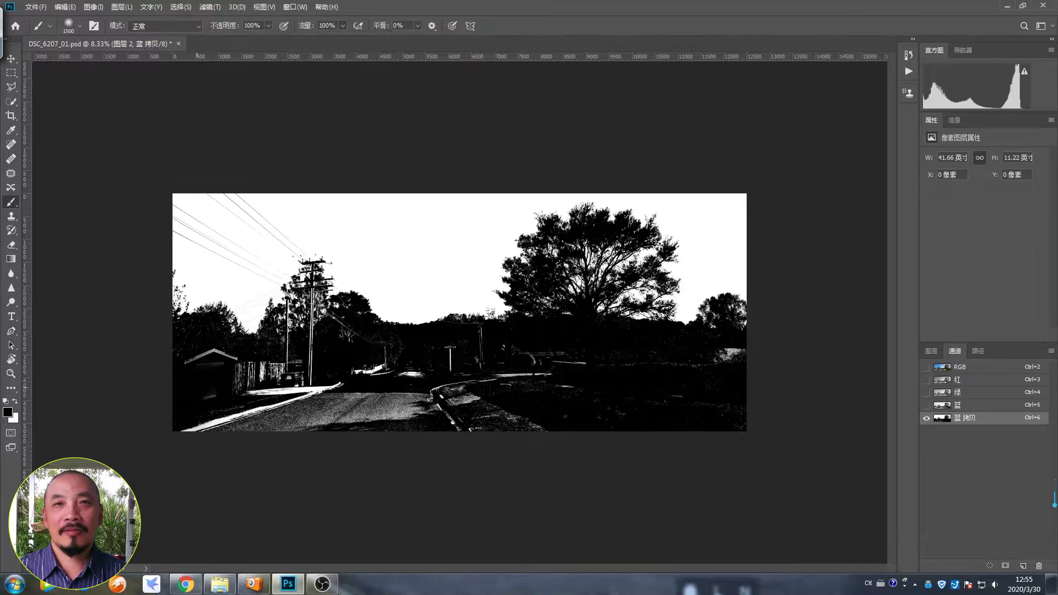
{"action": "left_click_drag", "start_coordinate": [209, 375], "coordinate": [667, 380]}
{"action": "left_click_drag", "start_coordinate": [162, 439], "coordinate": [345, 433]}
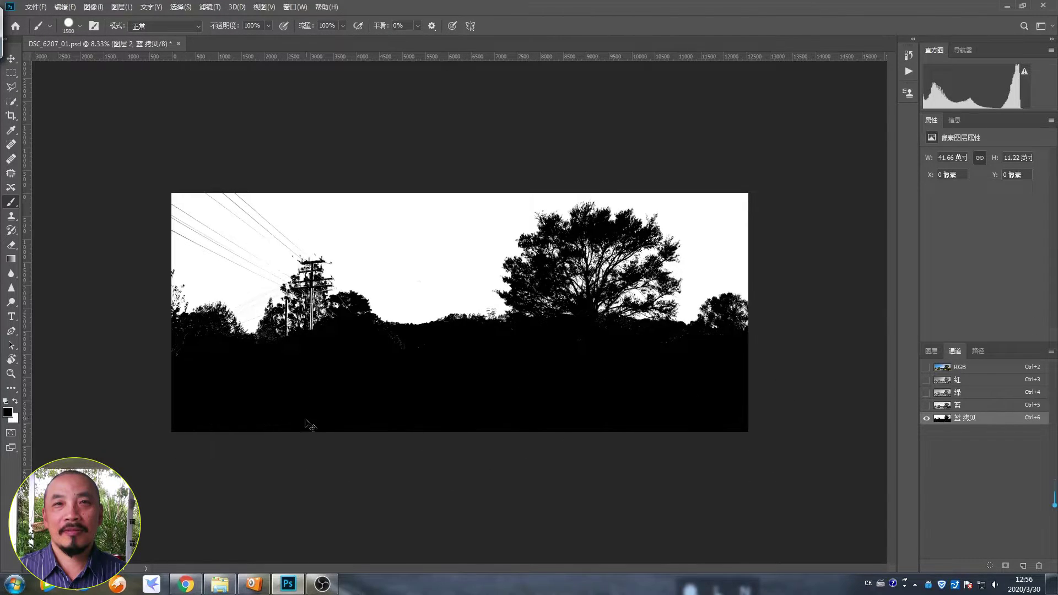
{"action": "scroll", "coordinate": [308, 425], "scroll_direction": "up", "scroll_amount": 4}
Lasso-outline the left power pole and the main power pole
{"action": "key", "text": "l"}
{"action": "left_click", "coordinate": [364, 463]}
{"action": "left_click", "coordinate": [367, 296]}
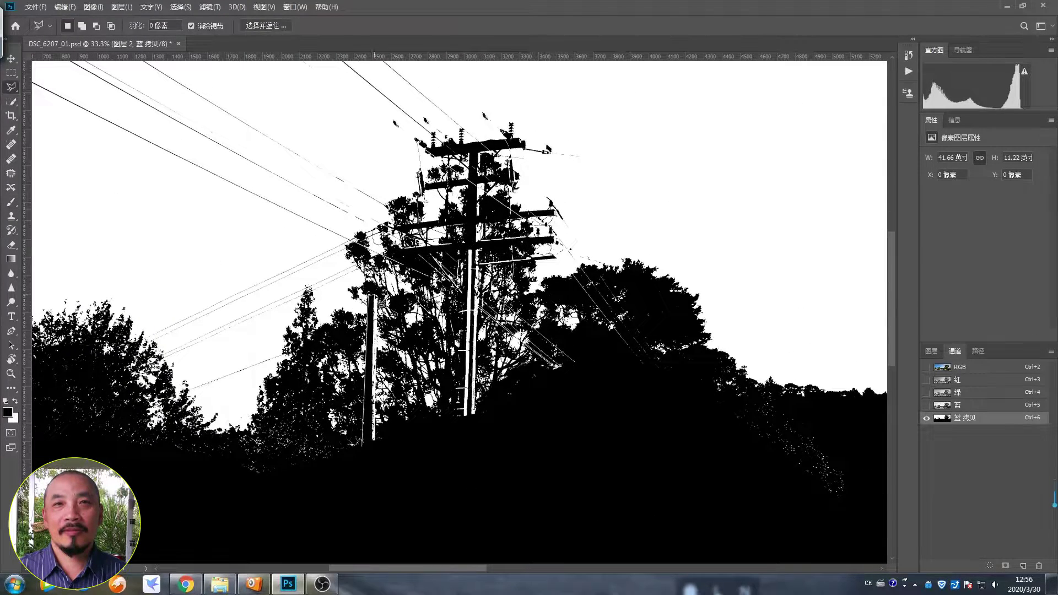
{"action": "left_click", "coordinate": [375, 464]}
{"action": "left_click", "coordinate": [364, 464]}
{"action": "left_click", "coordinate": [453, 422], "text": "shift"}
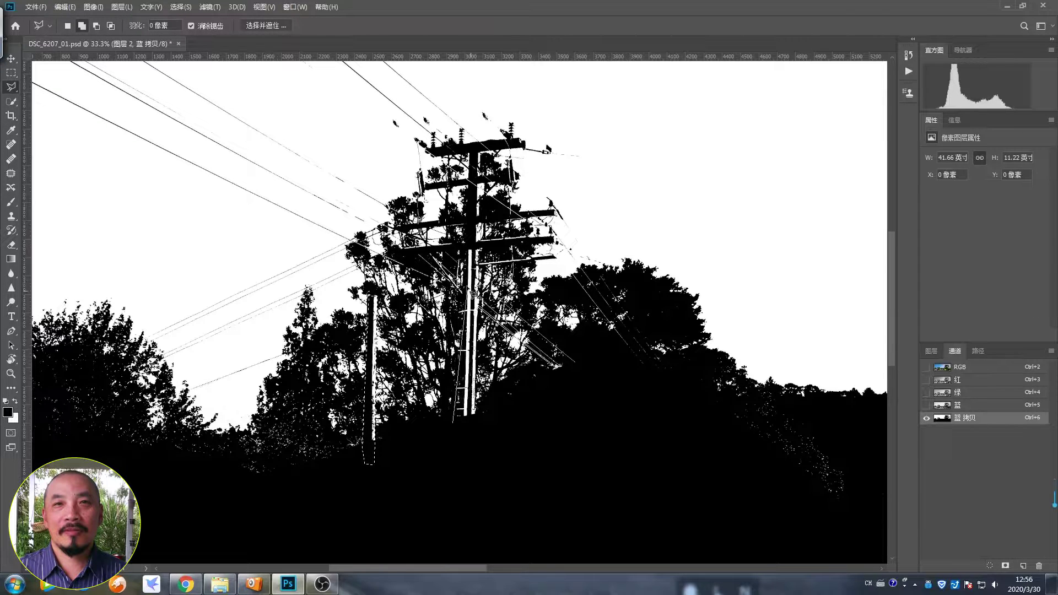
{"action": "left_click", "coordinate": [465, 253]}
{"action": "left_click", "coordinate": [468, 146]}
{"action": "left_click", "coordinate": [478, 443]}
{"action": "left_click", "coordinate": [458, 445]}
{"action": "left_click", "coordinate": [453, 422]}
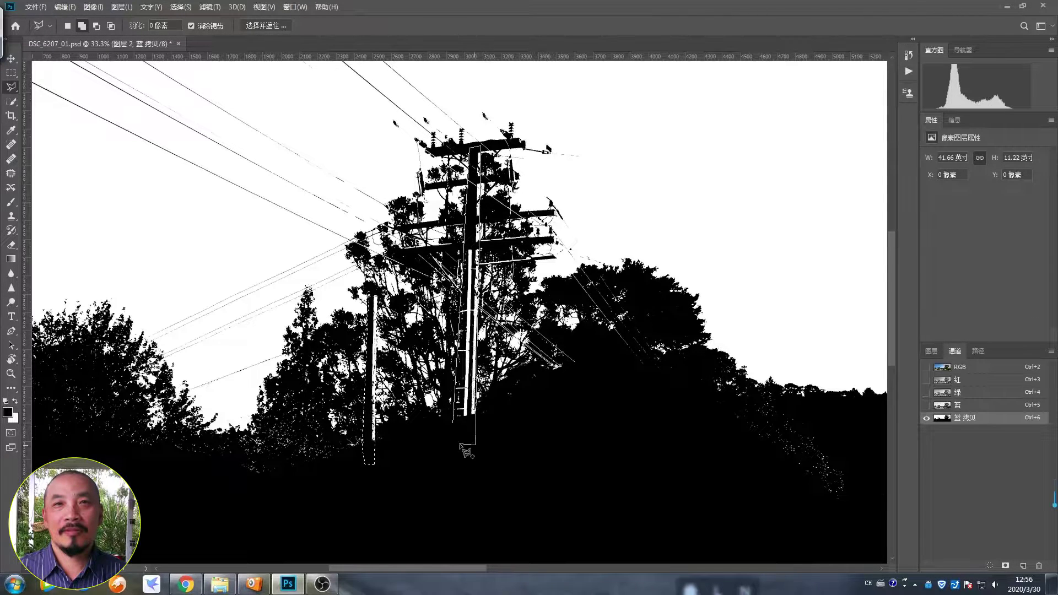
Paint the selected poles black, deselect and fit the whole image on screen
{"action": "key", "text": "b"}
{"action": "left_click_drag", "start_coordinate": [469, 166], "coordinate": [468, 419]}
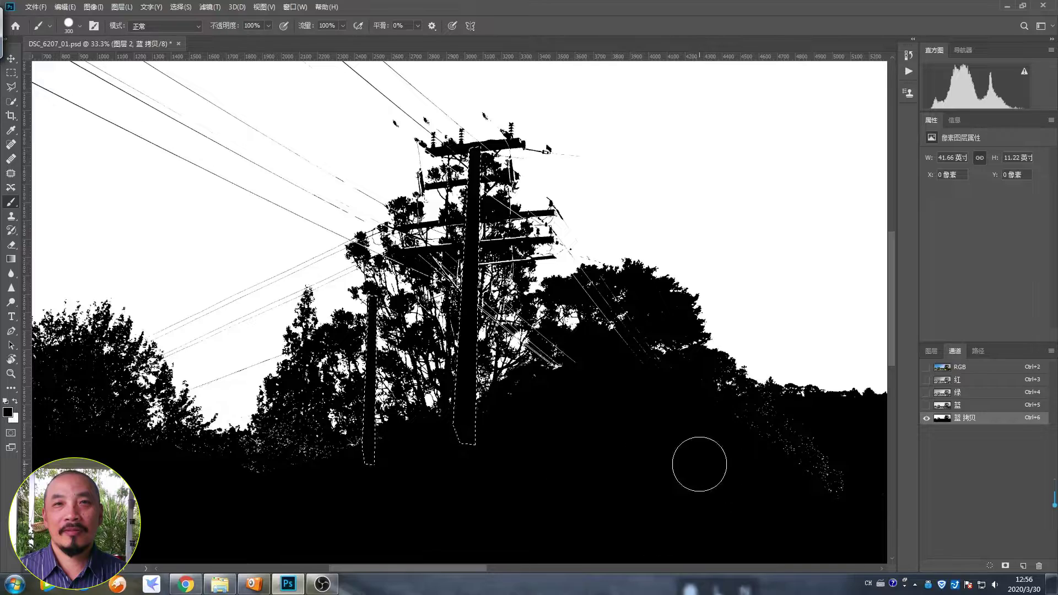
{"action": "key", "text": "ctrl+d"}
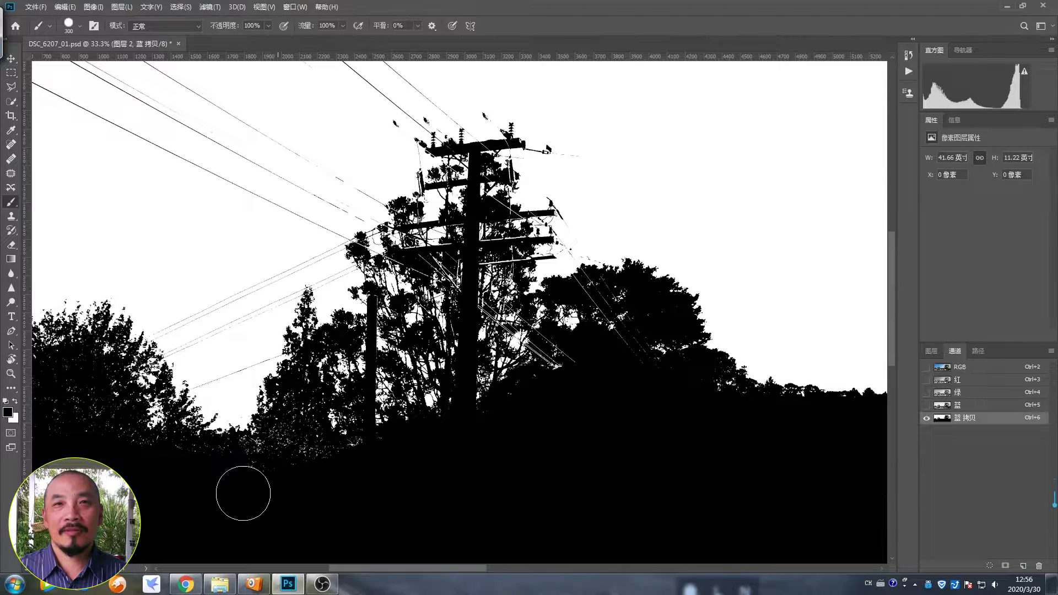
{"action": "scroll", "coordinate": [331, 424], "scroll_direction": "left", "scroll_amount": 5}
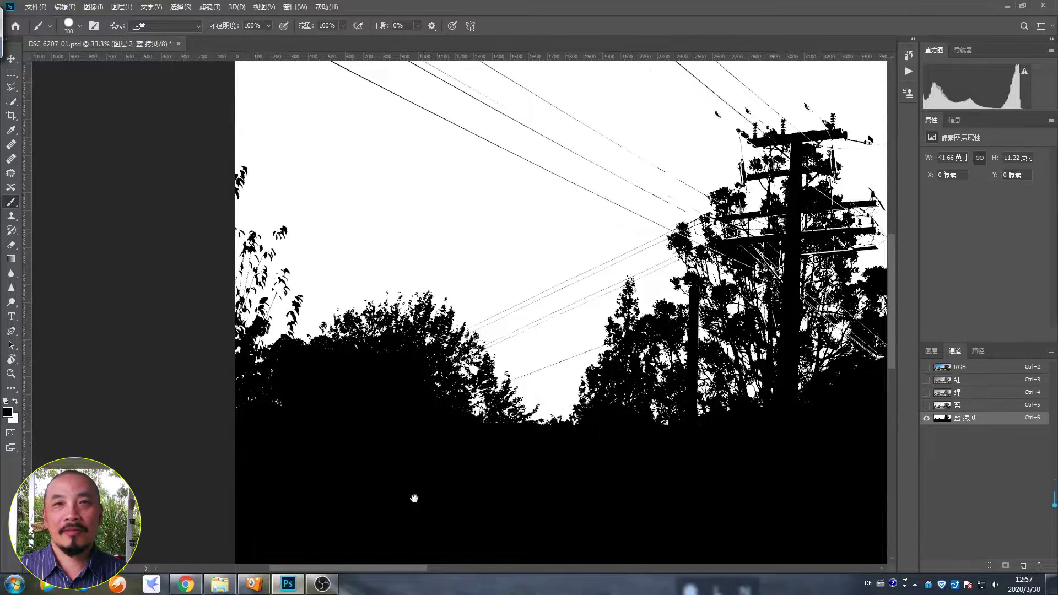
{"action": "scroll", "coordinate": [414, 498], "scroll_direction": "right", "scroll_amount": 5}
{"action": "key", "text": "ctrl+0"}
Give 图层 2 a sky mask and a clipped curves layer that darkens the sky
{"action": "left_click", "coordinate": [932, 351]}
{"action": "left_click", "coordinate": [973, 416]}
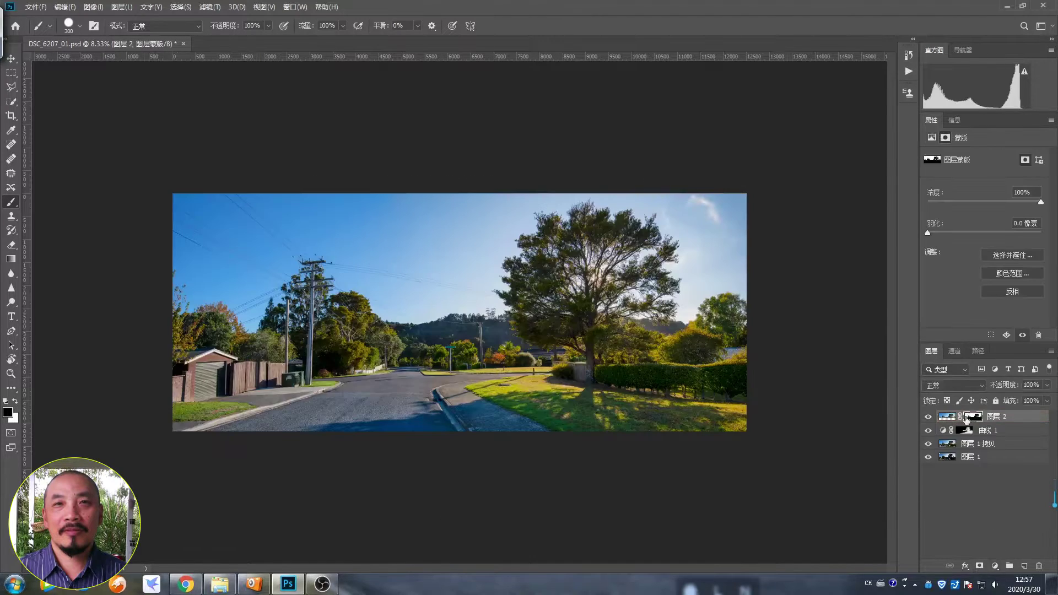
{"action": "left_click", "coordinate": [995, 566]}
{"action": "left_click", "coordinate": [1009, 424]}
{"action": "left_click_drag", "start_coordinate": [999, 224], "coordinate": [997, 230]}
Add a darkening curves layer 曲线 3 above 图层 1 拷贝 and hide it with a black mask
{"action": "left_click", "coordinate": [975, 457]}
{"action": "left_click", "coordinate": [994, 566]}
{"action": "left_click", "coordinate": [1008, 424]}
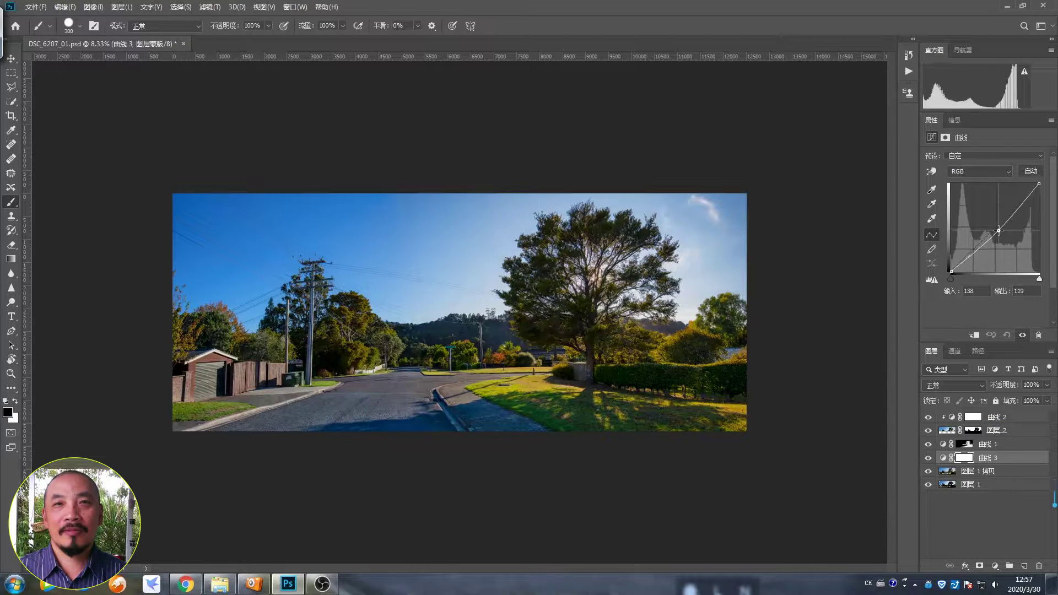
{"action": "left_click", "coordinate": [965, 458]}
{"action": "key", "text": "ctrl+i"}
Paint white with a soft 17% flow brush to darken the lower road and grass
{"action": "key", "text": "x"}
{"action": "right_click", "coordinate": [388, 390]}
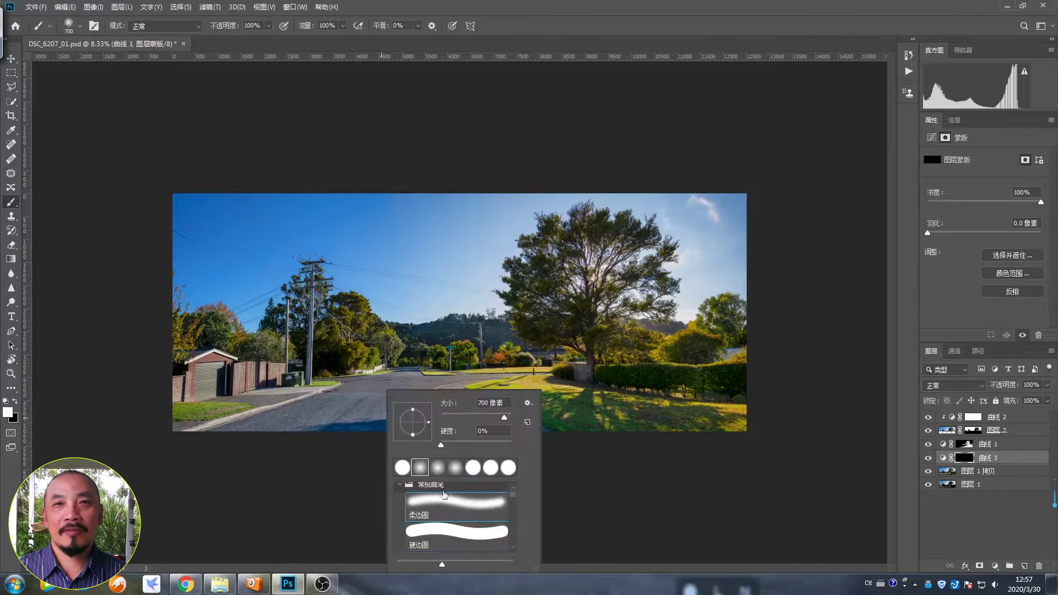
{"action": "key", "text": "Escape"}
{"action": "key", "text": "shift+1"}
{"action": "key", "text": "shift+7"}
{"action": "left_click_drag", "start_coordinate": [220, 408], "coordinate": [727, 421]}
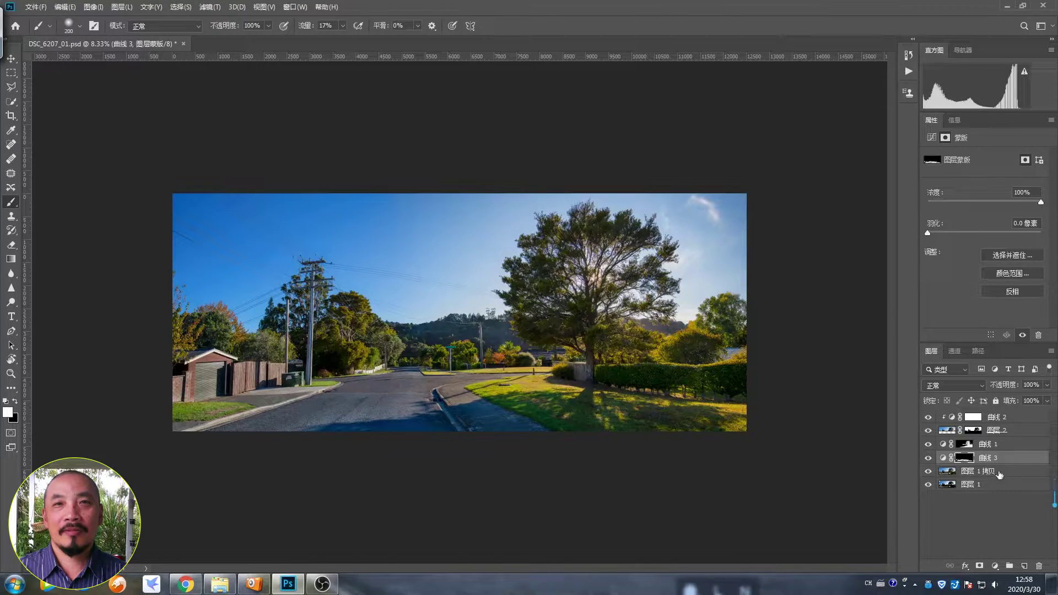
Add a brightening curves layer 曲线 4 with its midpoint raised, hidden by a black mask
{"action": "left_click", "coordinate": [987, 471]}
{"action": "left_click", "coordinate": [995, 566]}
{"action": "left_click", "coordinate": [964, 433]}
{"action": "left_click_drag", "start_coordinate": [995, 227], "coordinate": [996, 218]}
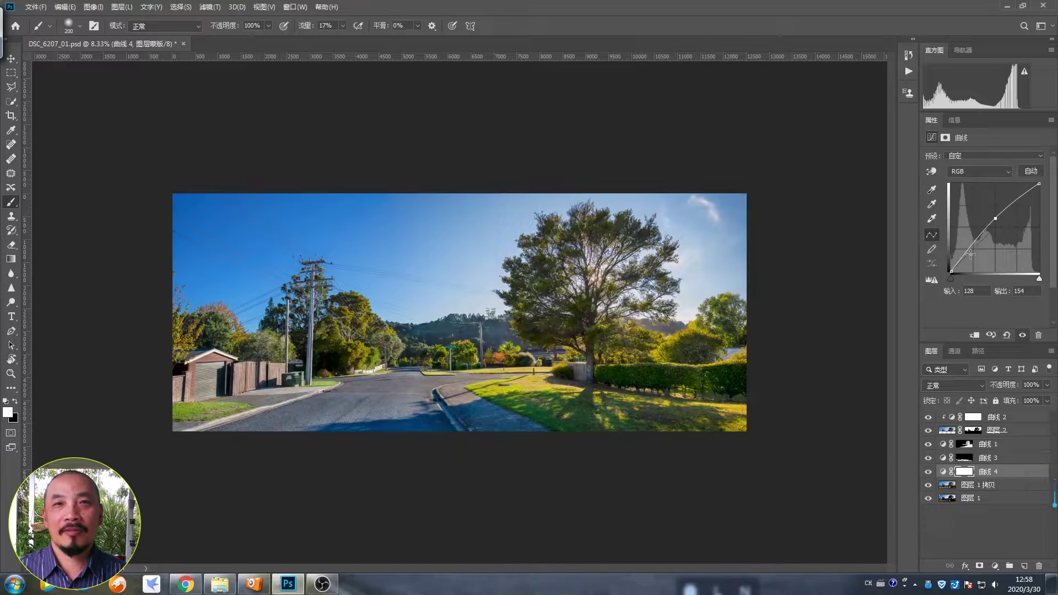
{"action": "left_click", "coordinate": [972, 474]}
{"action": "key", "text": "ctrl+i"}
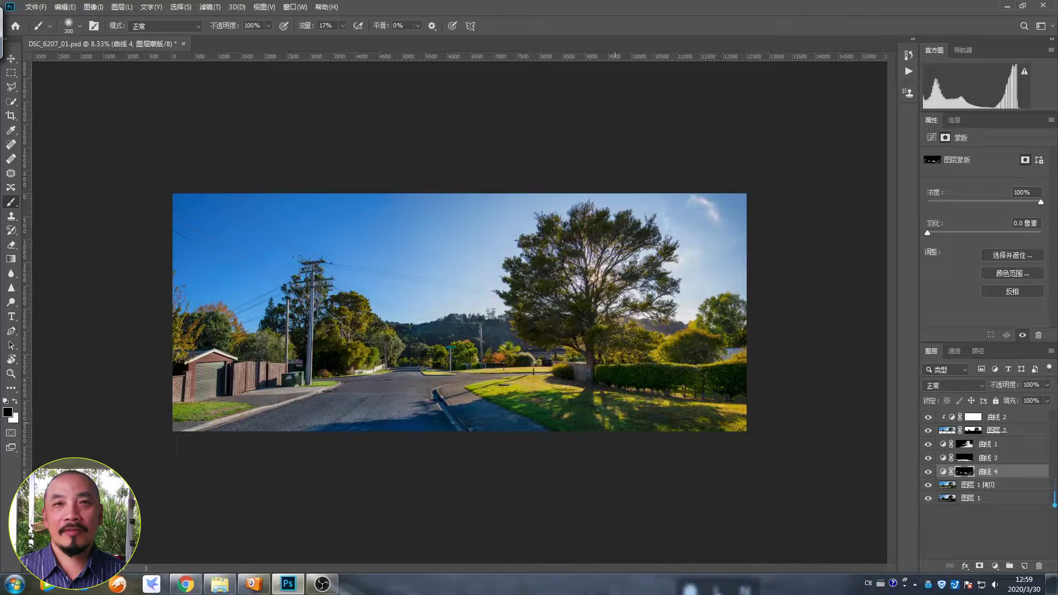
Add curves layer 曲线 5 with an inverted black mask, then move up to 曲线 4
{"action": "left_click", "coordinate": [994, 566]}
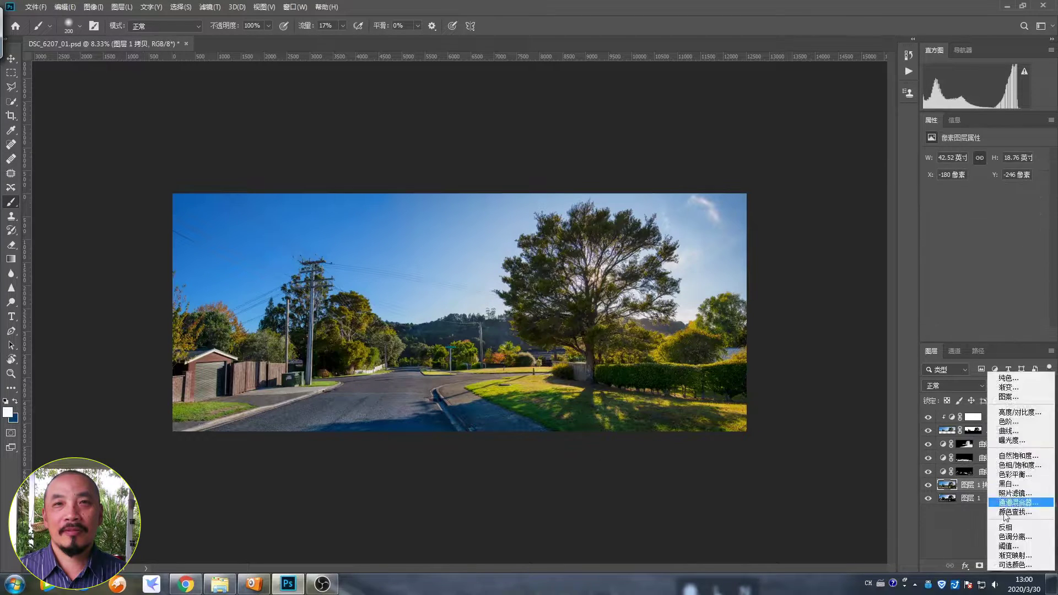
{"action": "left_click", "coordinate": [1003, 438]}
{"action": "key", "text": "ctrl+i"}
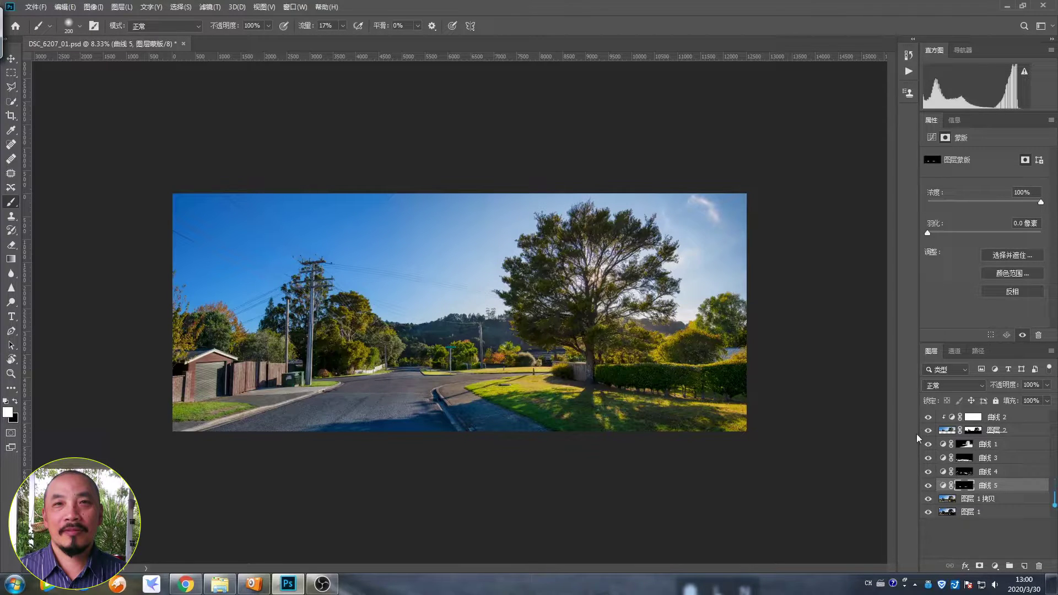
{"action": "key", "text": "alt+bracketright"}
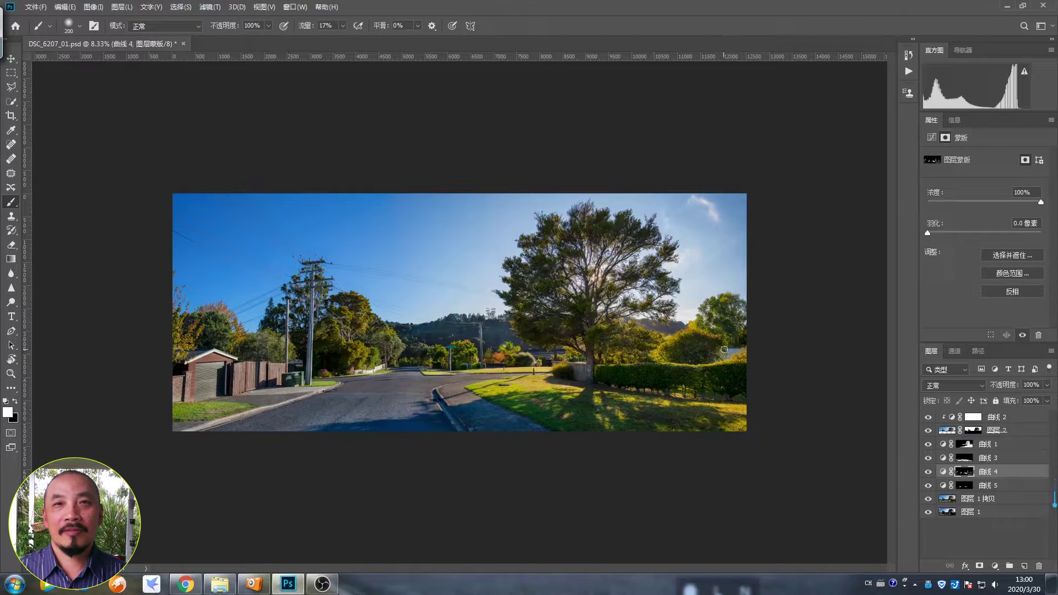
Group the layers into 组 1 and stamp all visible layers onto a new top layer
{"action": "left_click", "coordinate": [993, 499]}
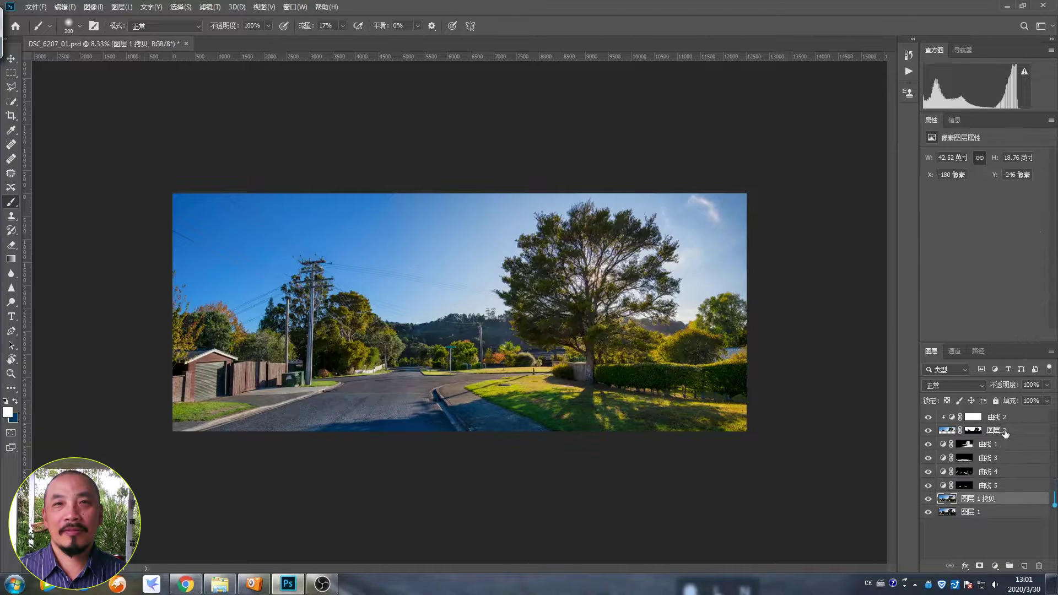
{"action": "left_click", "coordinate": [992, 417], "text": "shift"}
{"action": "left_click", "coordinate": [1009, 566]}
{"action": "key", "text": "ctrl+alt+shift+e"}
Tone the stamped layer in Camera Raw: vibrance and saturation +5, more contrast, shadows +22, blacks +2
{"action": "left_click", "coordinate": [209, 6]}
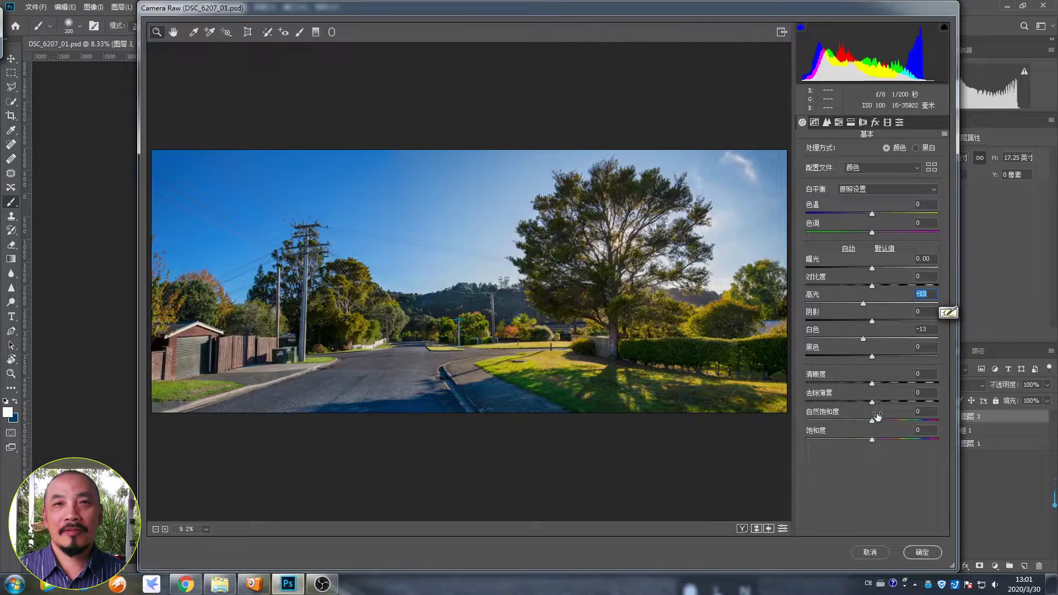
{"action": "left_click_drag", "start_coordinate": [878, 418], "coordinate": [881, 417]}
{"action": "left_click_drag", "start_coordinate": [872, 440], "coordinate": [875, 439]}
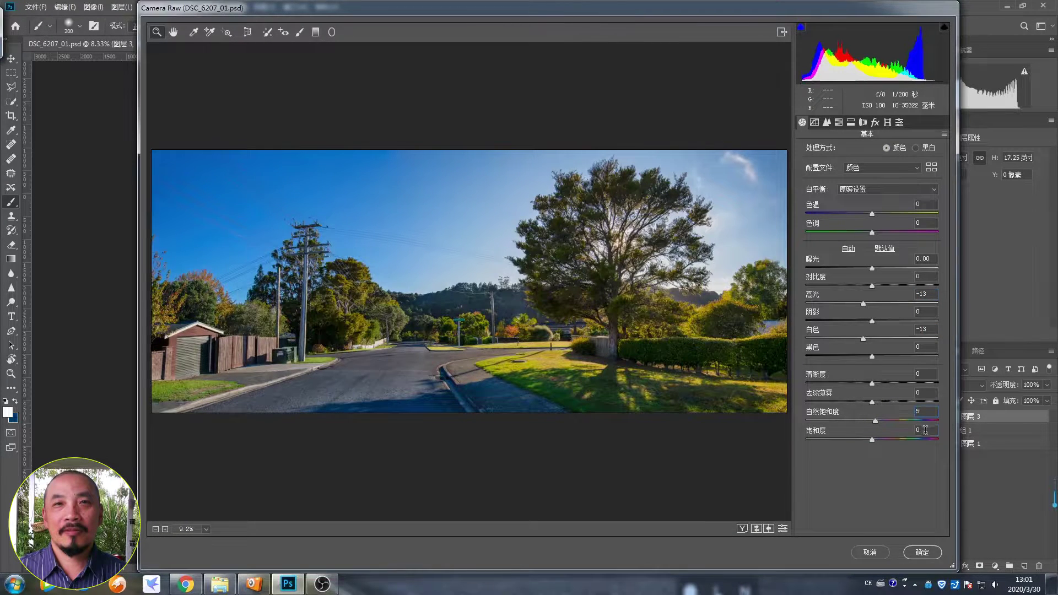
{"action": "left_click_drag", "start_coordinate": [872, 286], "coordinate": [886, 321]}
{"action": "left_click_drag", "start_coordinate": [872, 356], "coordinate": [873, 356]}
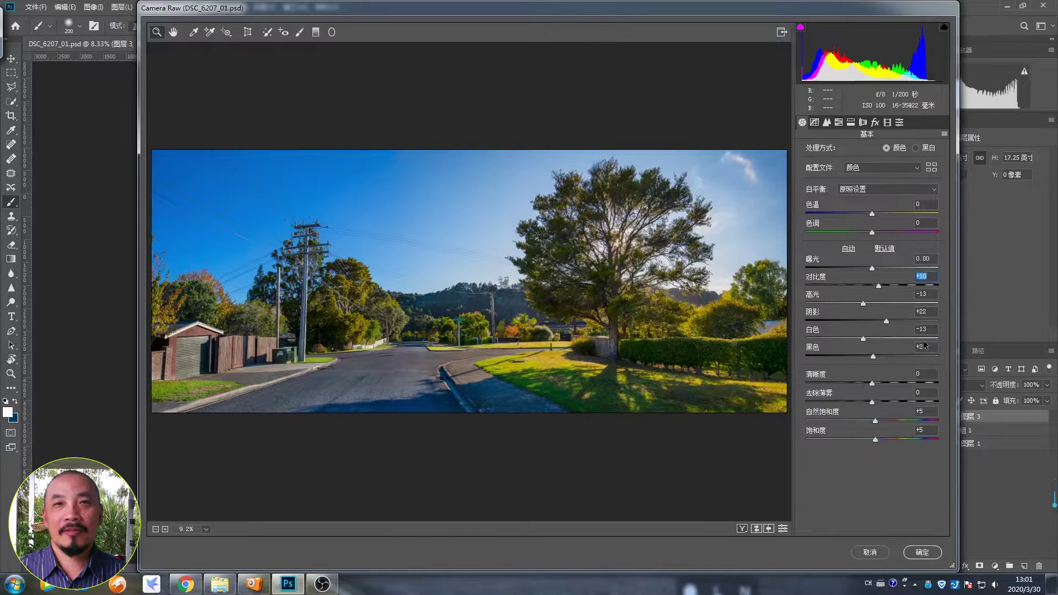
{"action": "left_click", "coordinate": [922, 552]}
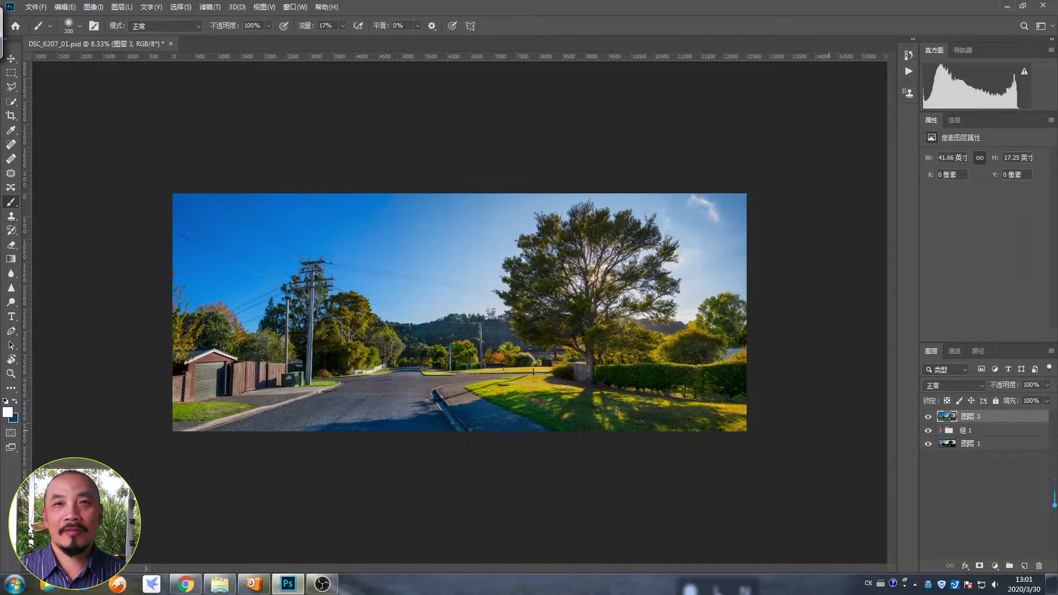
Zoom in on the wires and add an empty repair layer 图层 4 for healing
{"action": "scroll", "coordinate": [307, 430], "scroll_direction": "up", "scroll_amount": 3}
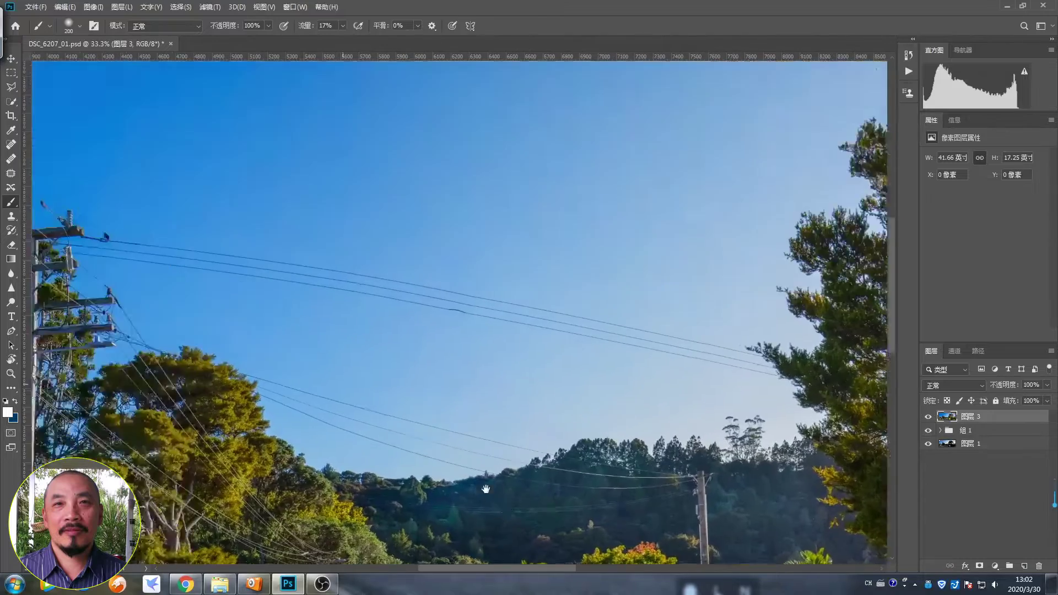
{"action": "scroll", "coordinate": [484, 484], "scroll_direction": "up", "scroll_amount": 2}
{"action": "scroll", "coordinate": [506, 503], "scroll_direction": "up", "scroll_amount": 2}
{"action": "scroll", "coordinate": [499, 397], "scroll_direction": "up", "scroll_amount": 1}
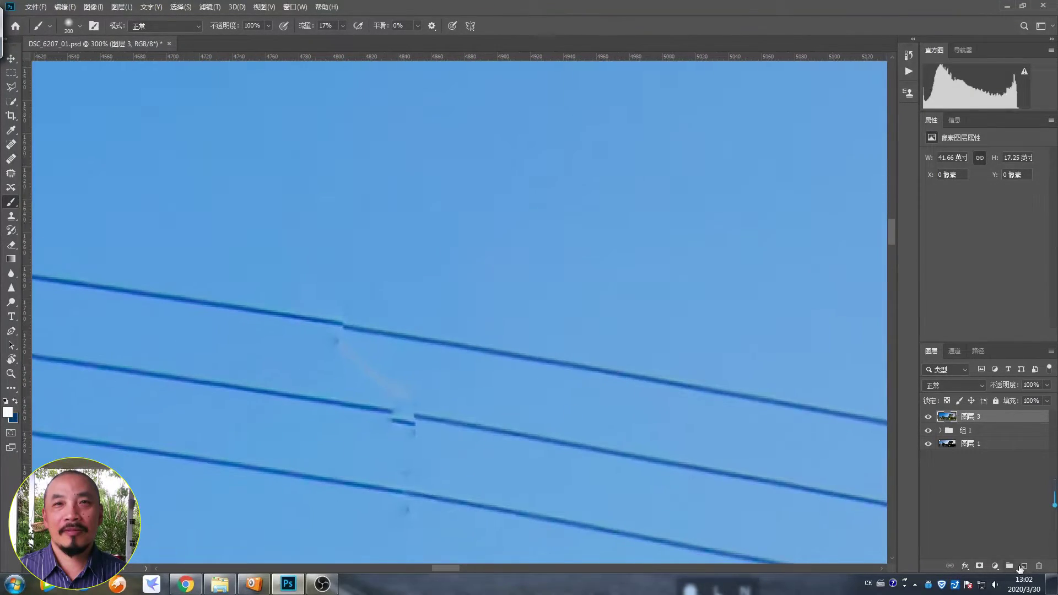
{"action": "left_click", "coordinate": [1024, 566]}
{"action": "key", "text": "j"}
{"action": "left_click", "coordinate": [481, 252]}
{"action": "key", "text": "Return"}
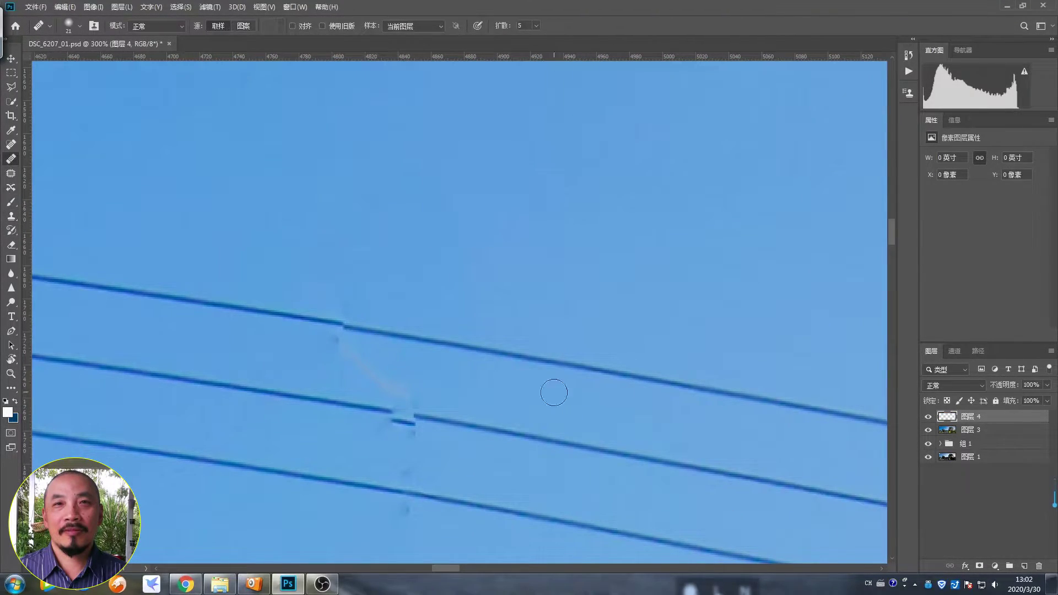
Duplicate 图层 3 and spot-heal the smudge along the broken middle wire with a size-20 brush
{"action": "left_click", "coordinate": [995, 436]}
{"action": "left_click", "coordinate": [928, 417]}
{"action": "key", "text": "ctrl+j"}
{"action": "left_click", "coordinate": [461, 266]}
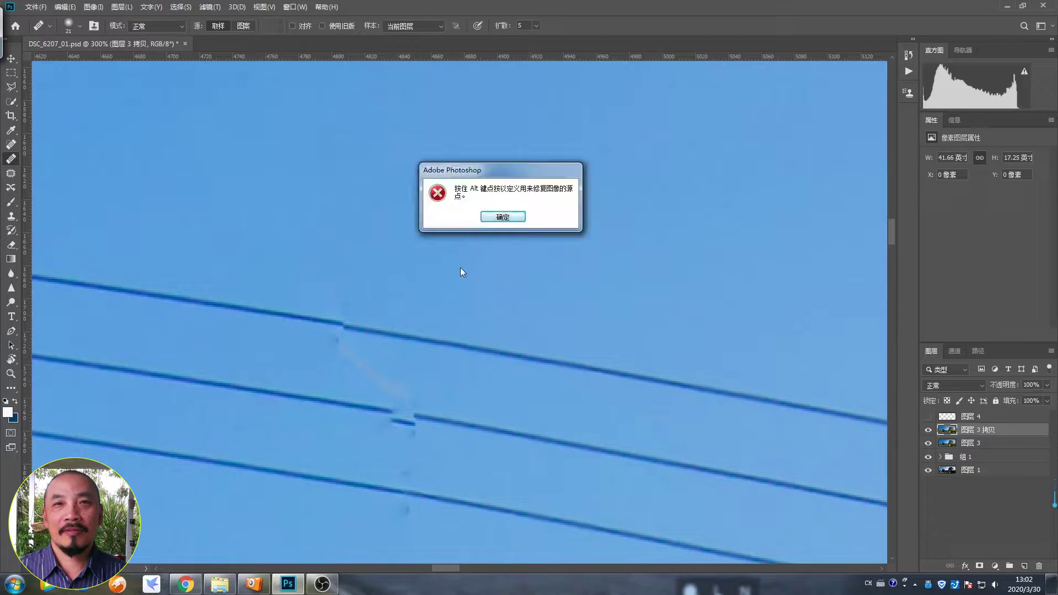
{"action": "left_click", "coordinate": [519, 218]}
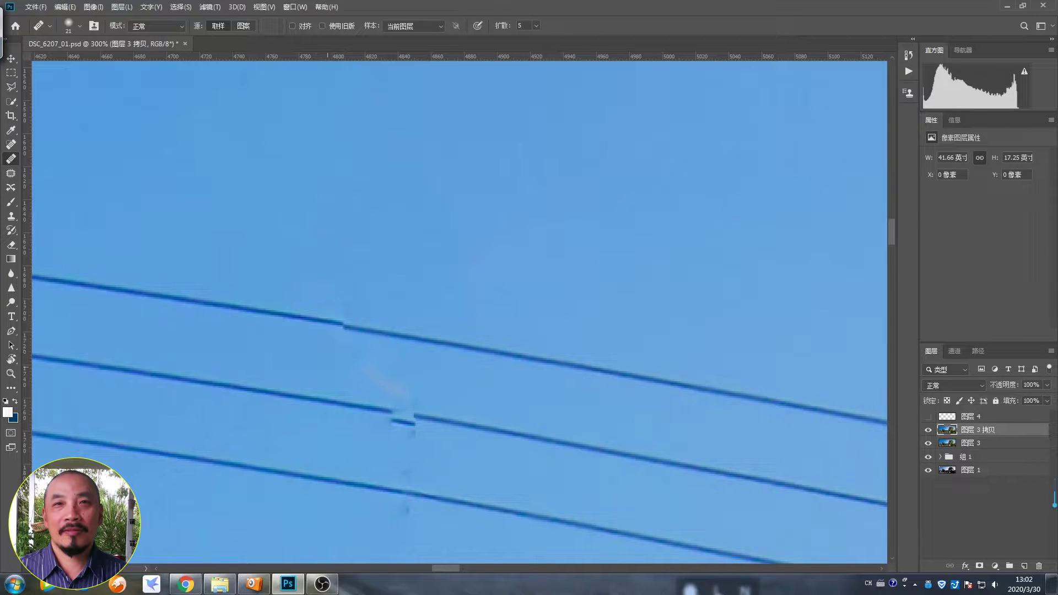
{"action": "key", "text": "shift+j"}
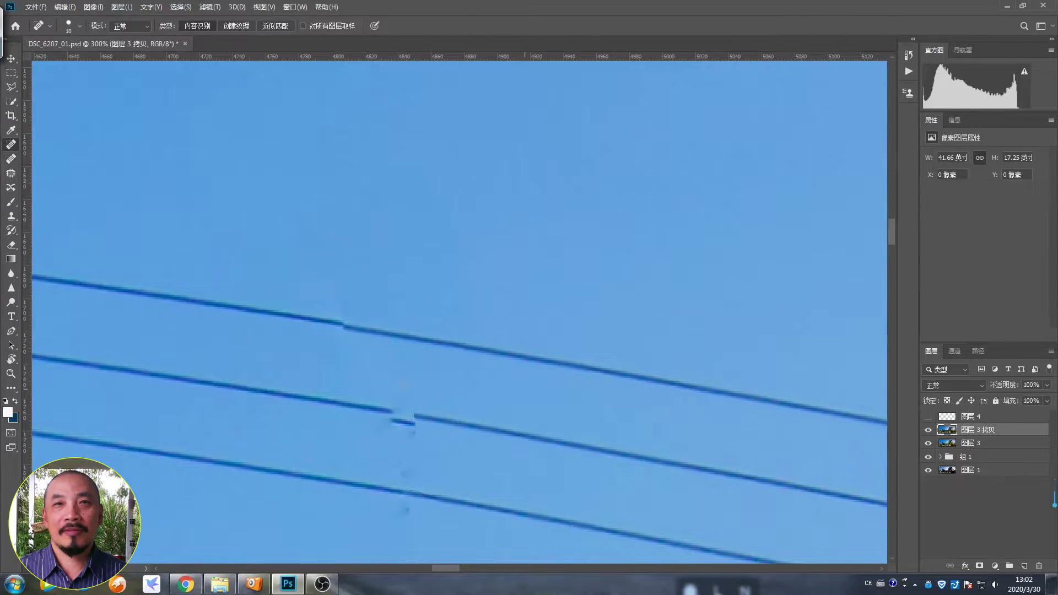
{"action": "key", "text": "bracketright"}
{"action": "left_click_drag", "start_coordinate": [231, 534], "coordinate": [329, 554]}
Clone wire into the gap in the middle wire on the visible 图层 4
{"action": "left_click", "coordinate": [928, 416]}
{"action": "left_click", "coordinate": [969, 417]}
{"action": "key", "text": "s"}
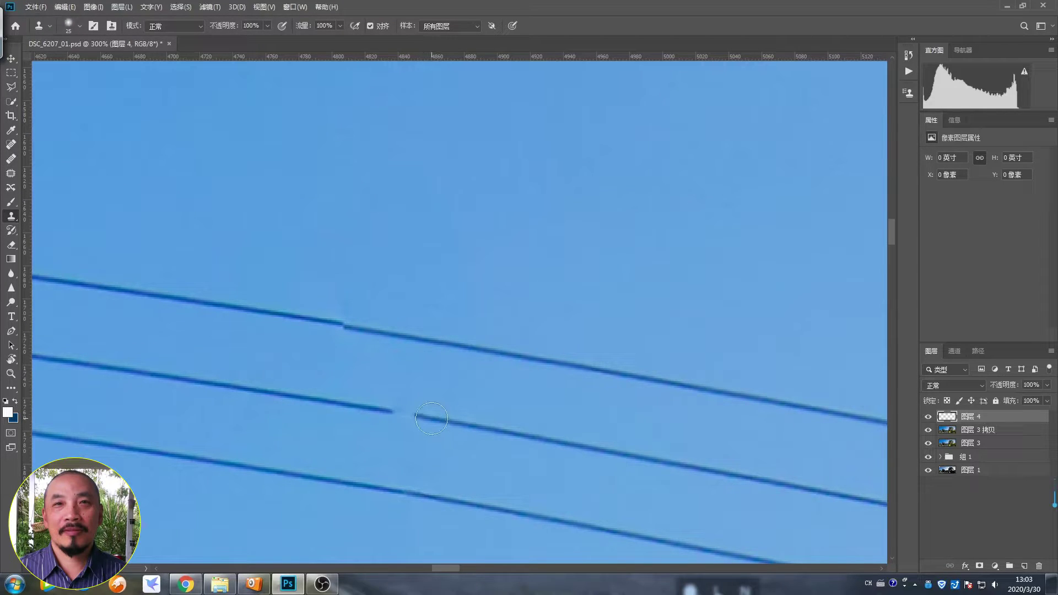
{"action": "left_click_drag", "start_coordinate": [431, 418], "coordinate": [402, 411]}
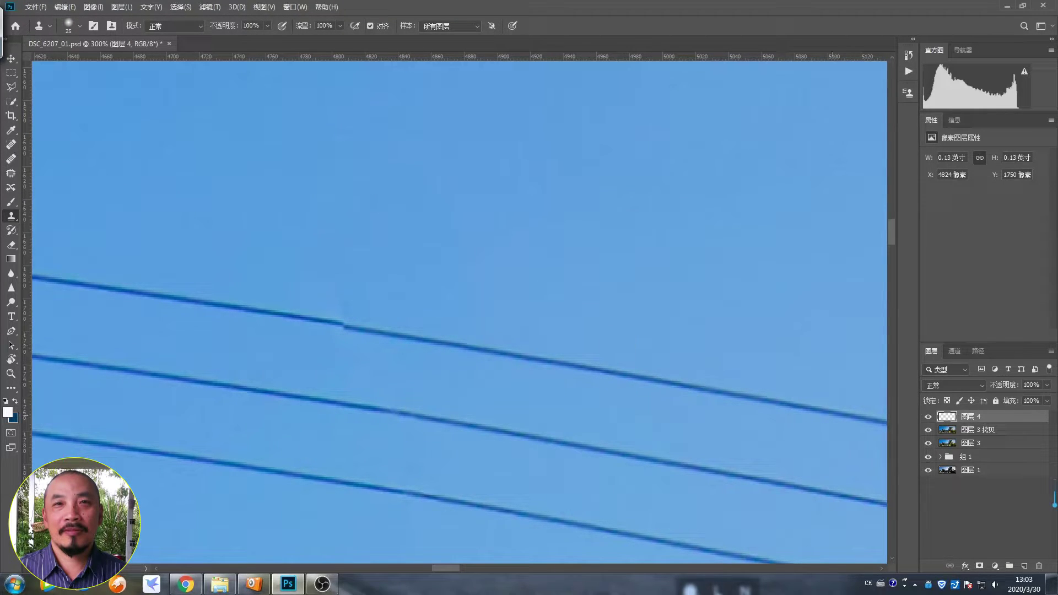
Add a white mask to 图层 3 拷贝 and clone out the kink in the top wire
{"action": "left_click", "coordinate": [992, 430]}
{"action": "left_click", "coordinate": [980, 566]}
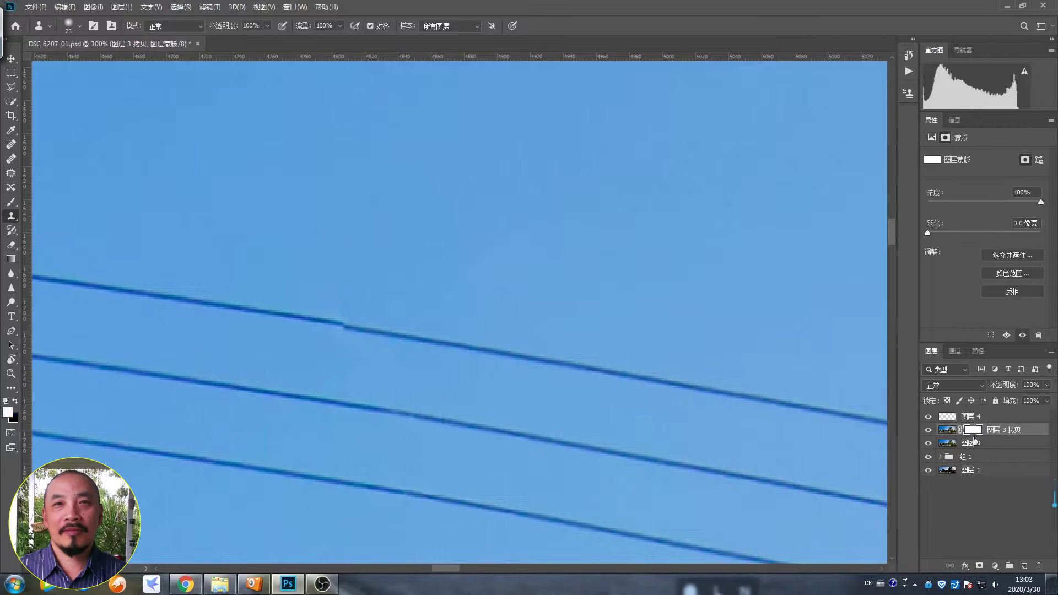
{"action": "key", "text": "alt+bracketright"}
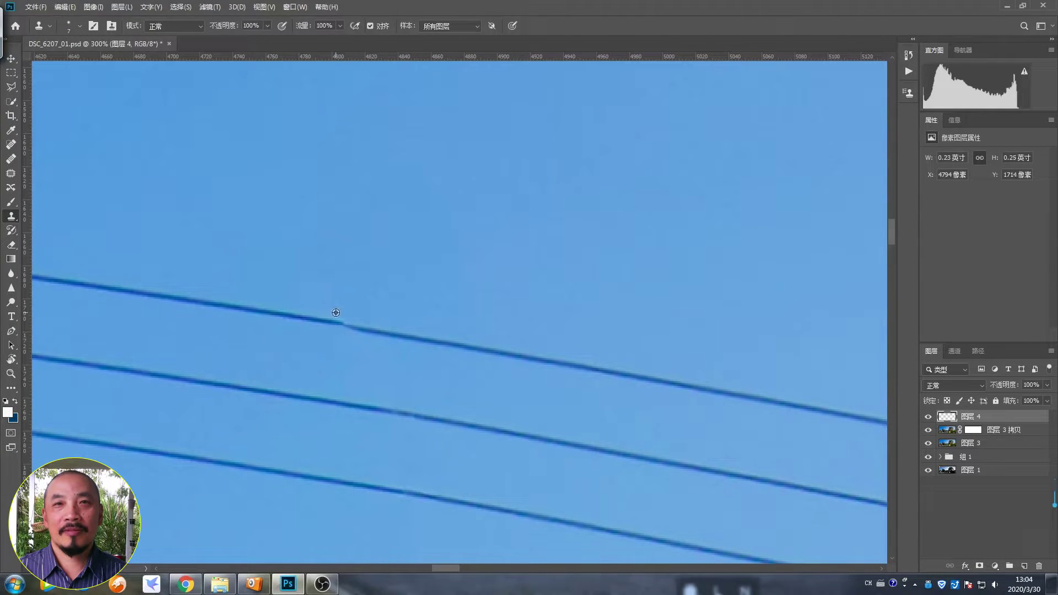
{"action": "key", "text": "bracketright"}
{"action": "key", "text": "bracketright"}
{"action": "key", "text": "bracketright"}
{"action": "left_click_drag", "start_coordinate": [343, 321], "coordinate": [356, 321]}
{"action": "key", "text": "ctrl+minus"}
{"action": "key", "text": "ctrl+minus"}
{"action": "key", "text": "ctrl+minus"}
{"action": "key", "text": "ctrl+minus"}
{"action": "key", "text": "ctrl+minus"}
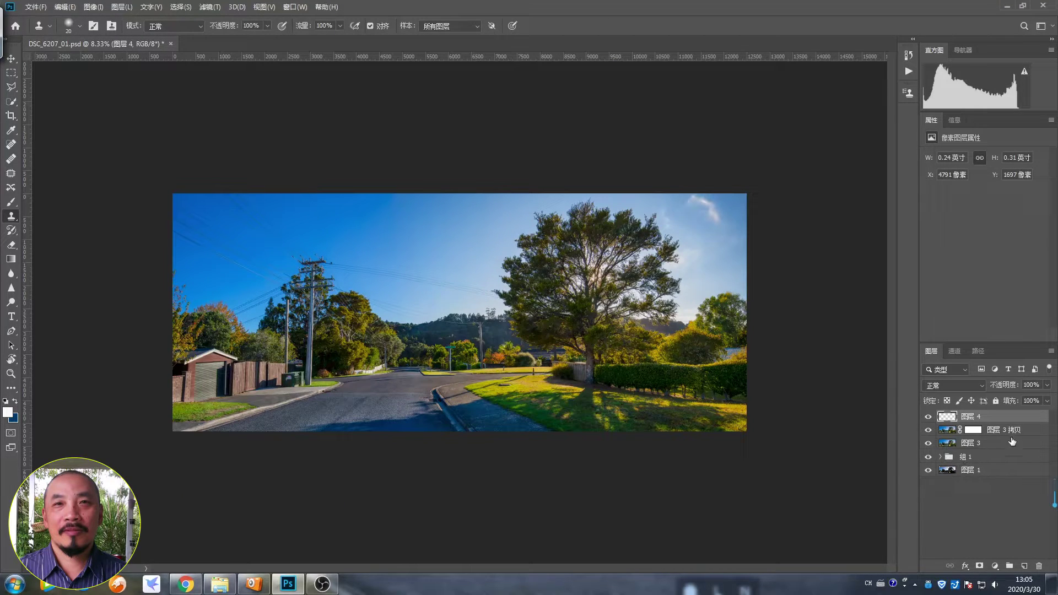
Merge the repair layers, then add a curves layer with white point 214 fading out rightward
{"action": "left_click", "coordinate": [1012, 442], "text": "shift"}
{"action": "key", "text": "ctrl+e"}
{"action": "left_click", "coordinate": [995, 566]}
{"action": "left_click", "coordinate": [953, 418]}
{"action": "left_click_drag", "start_coordinate": [1039, 276], "coordinate": [1025, 278]}
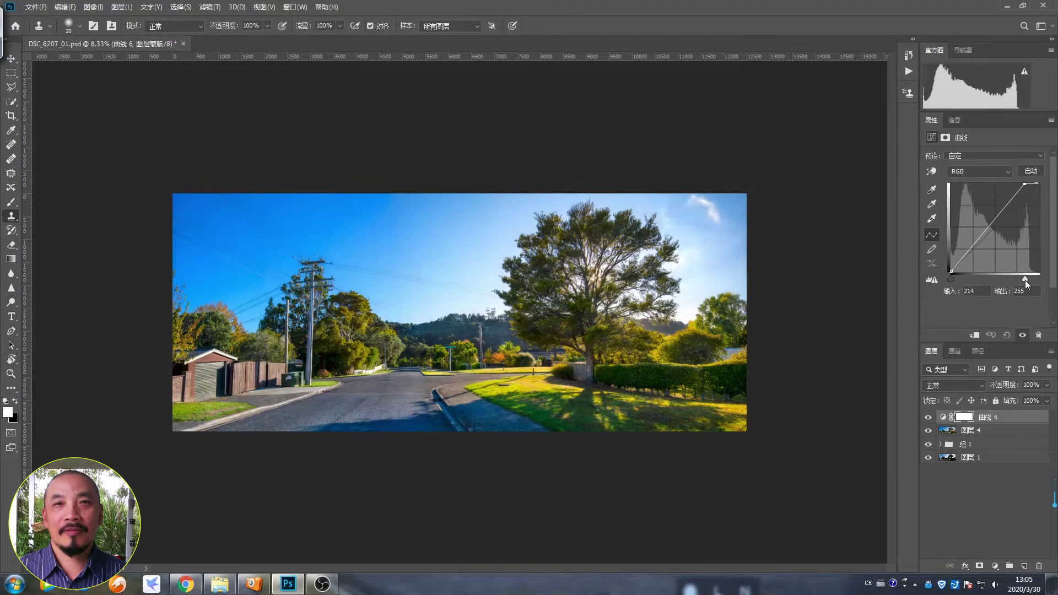
{"action": "left_click", "coordinate": [965, 417]}
{"action": "key", "text": "g"}
{"action": "left_click_drag", "start_coordinate": [371, 295], "coordinate": [548, 303]}
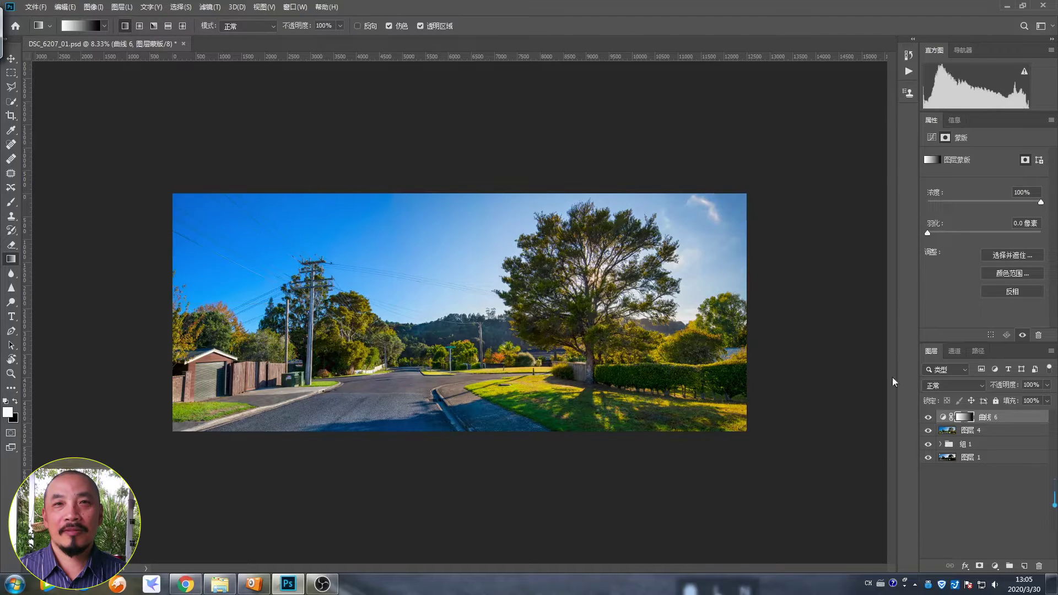
Add a second curves layer with white point 230, gradient-masked to fade out on the left
{"action": "left_click", "coordinate": [988, 439]}
{"action": "left_click", "coordinate": [995, 566]}
{"action": "left_click", "coordinate": [992, 422]}
{"action": "left_click_drag", "start_coordinate": [1039, 274], "coordinate": [1030, 280]}
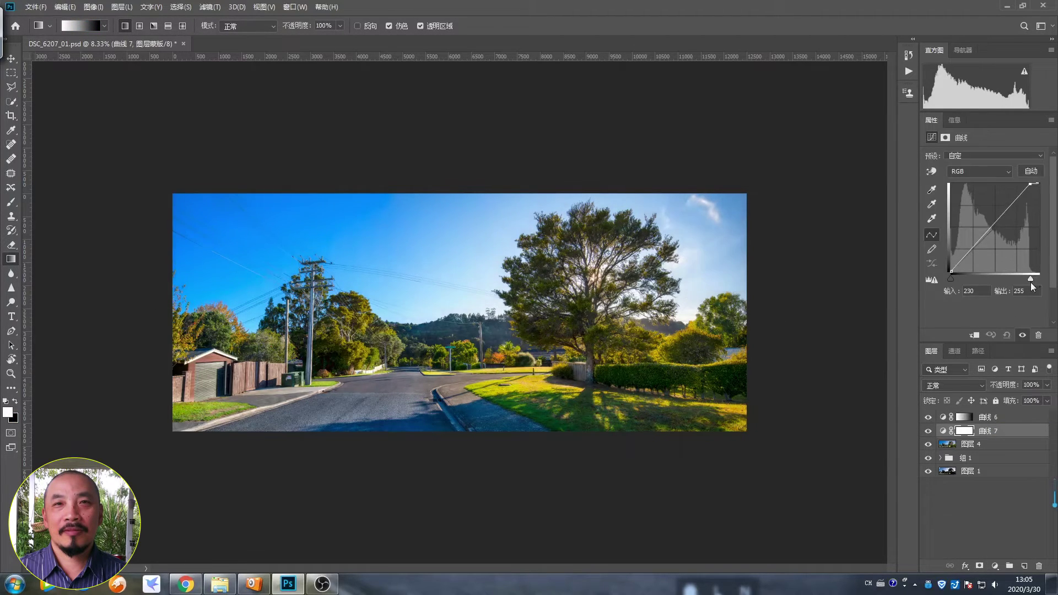
{"action": "left_click", "coordinate": [965, 431]}
{"action": "left_click_drag", "start_coordinate": [753, 308], "coordinate": [162, 343]}
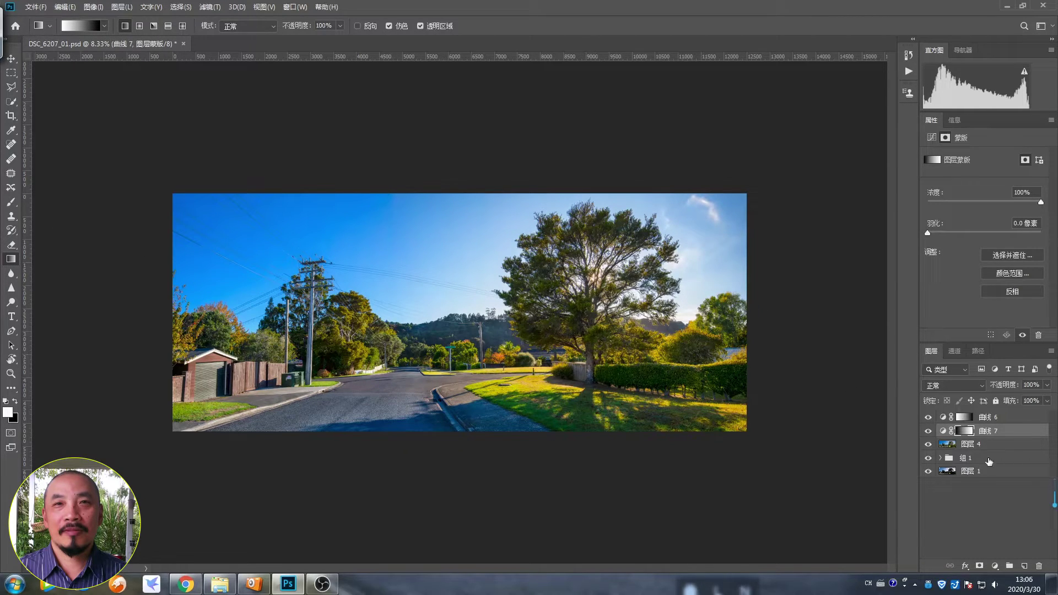
Merge the curves and image layers into a single 曲线 6 layer and compare its visibility
{"action": "left_click", "coordinate": [987, 417], "text": "shift"}
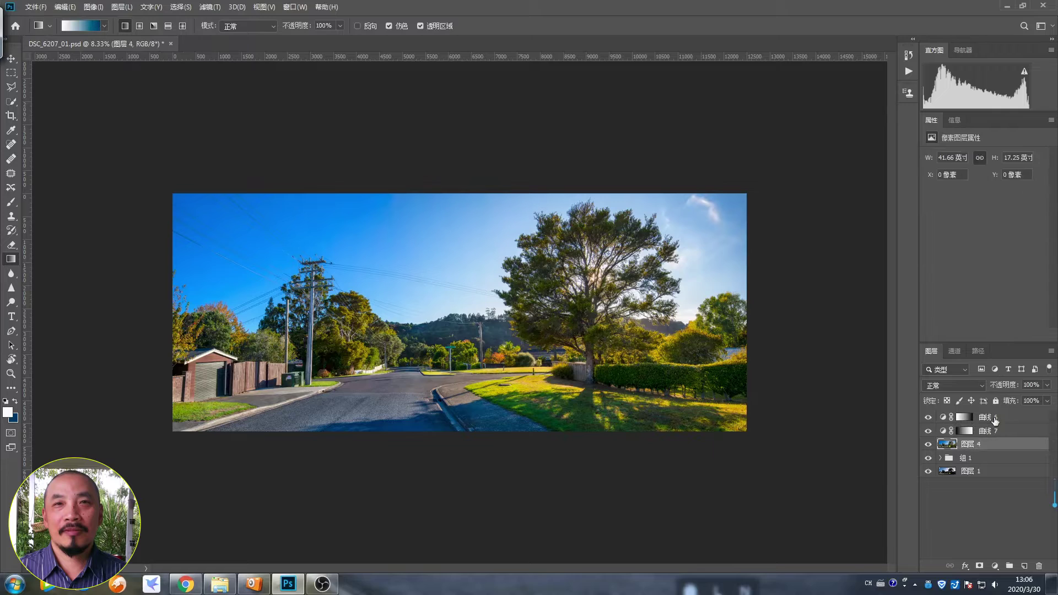
{"action": "key", "text": "ctrl+e"}
{"action": "left_click_drag", "start_coordinate": [928, 430], "coordinate": [931, 419]}
{"action": "left_click", "coordinate": [931, 417]}
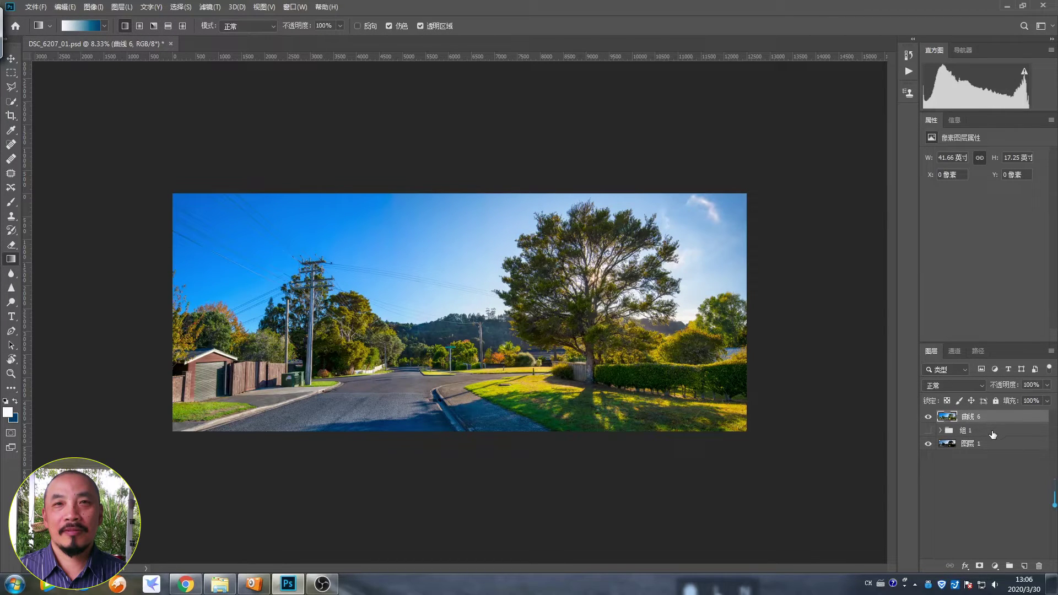
{"action": "left_click", "coordinate": [994, 566]}
Add curves layer 曲线 7 with a black mask, set a 500 brush, then merge it into 曲线 6
{"action": "left_click", "coordinate": [997, 363]}
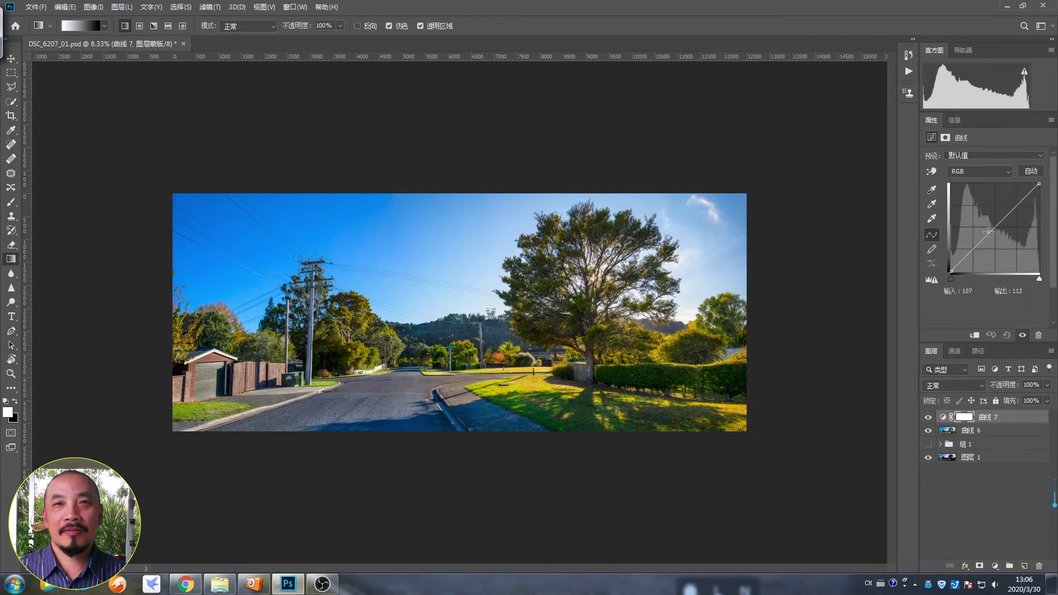
{"action": "key", "text": "ctrl+i"}
{"action": "key", "text": "b"}
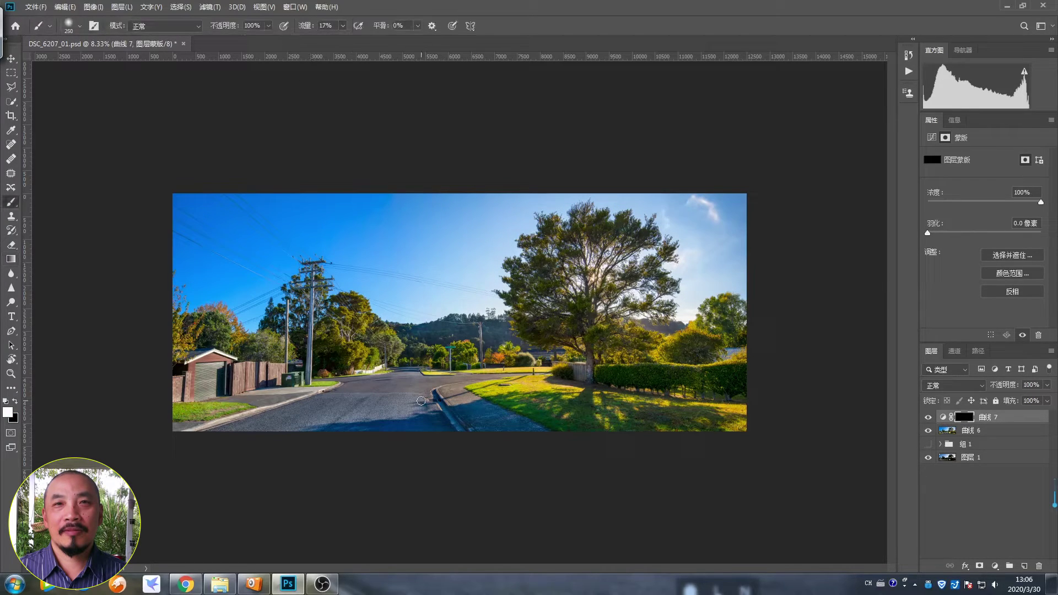
{"action": "key", "text": "bracketleft"}
{"action": "key", "text": "bracketleft"}
{"action": "key", "text": "bracketleft"}
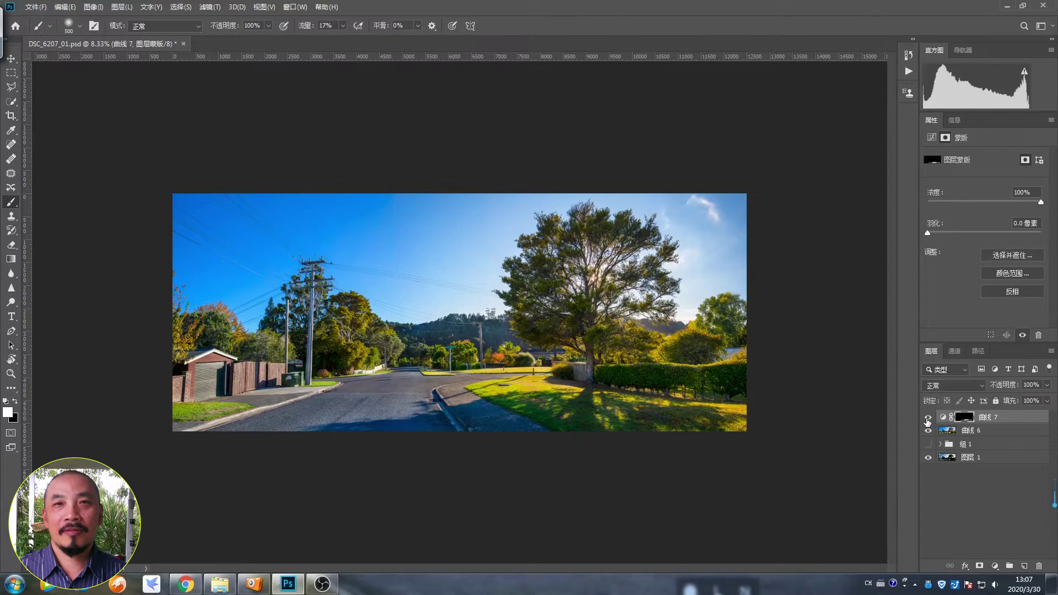
{"action": "key", "text": "ctrl+e"}
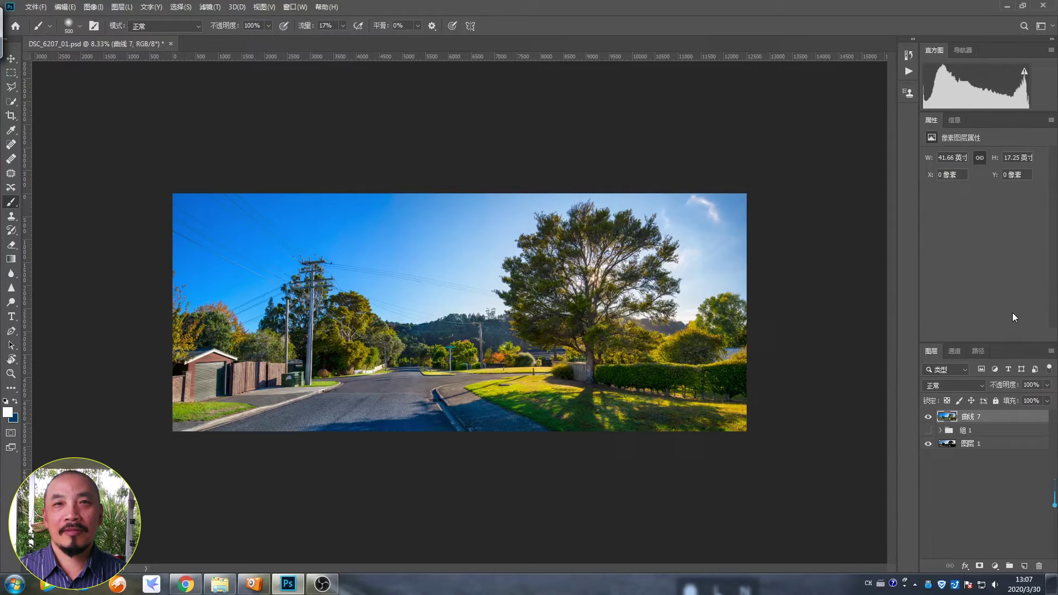